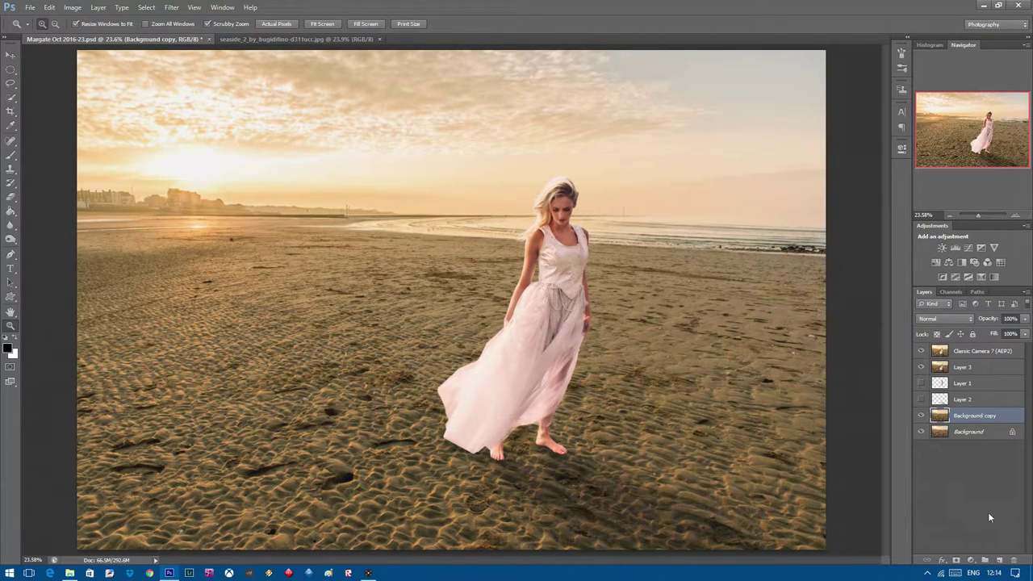
Hide Classic Camera 7 and Layer 3, create and delete a Background copy 2, then select Background copy.
left_click(921, 351)
left_click(921, 367)
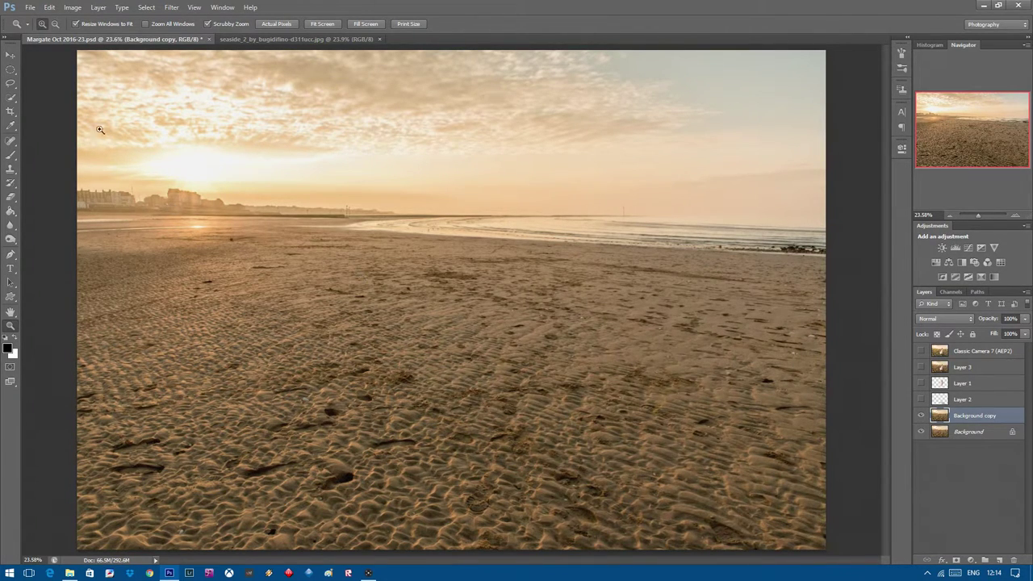
left_click(966, 433)
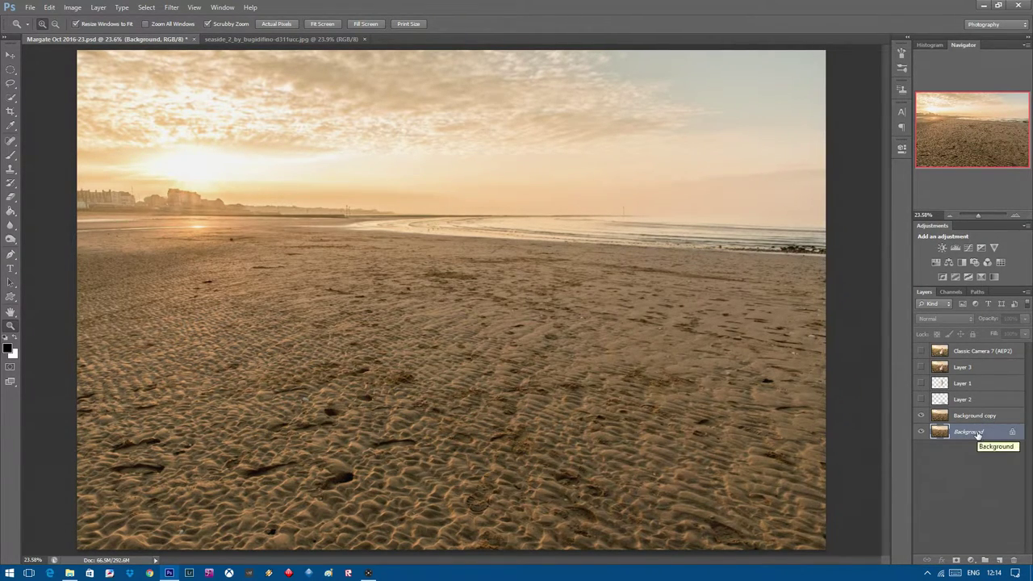
left_click_drag(978, 435, 998, 560)
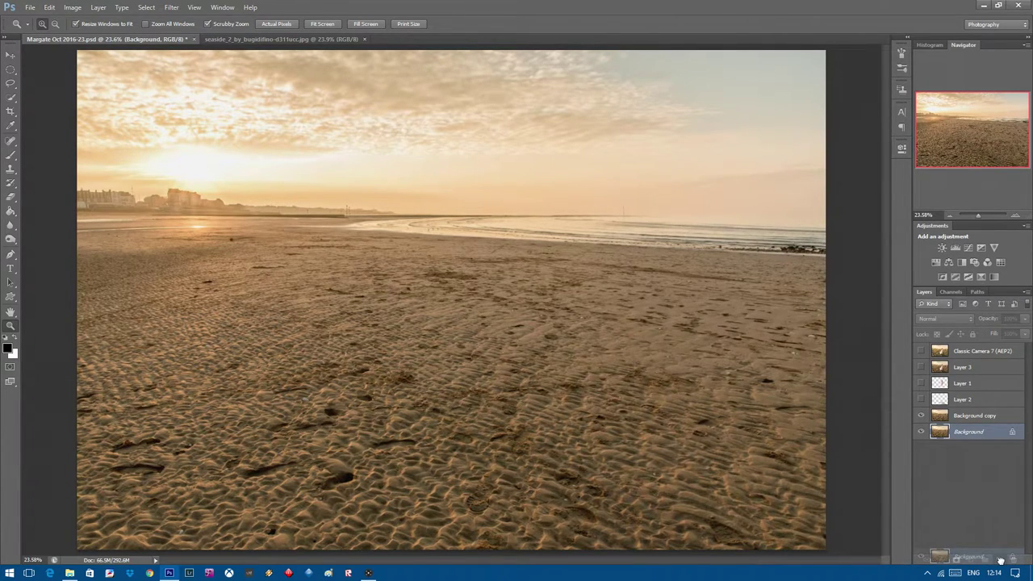
left_click_drag(1000, 560, 1001, 558)
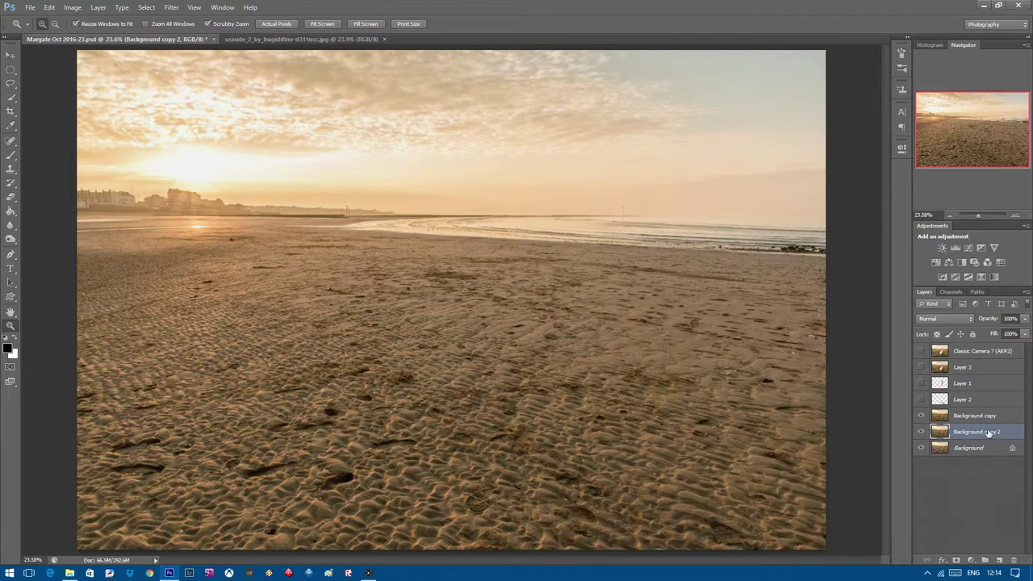
left_click_drag(990, 434, 1014, 559)
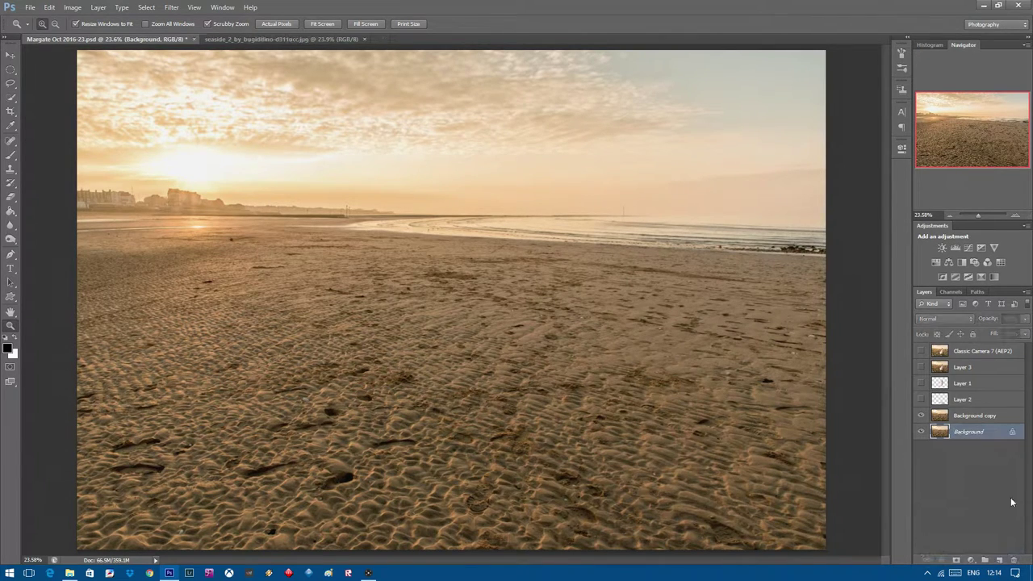
left_click(968, 421)
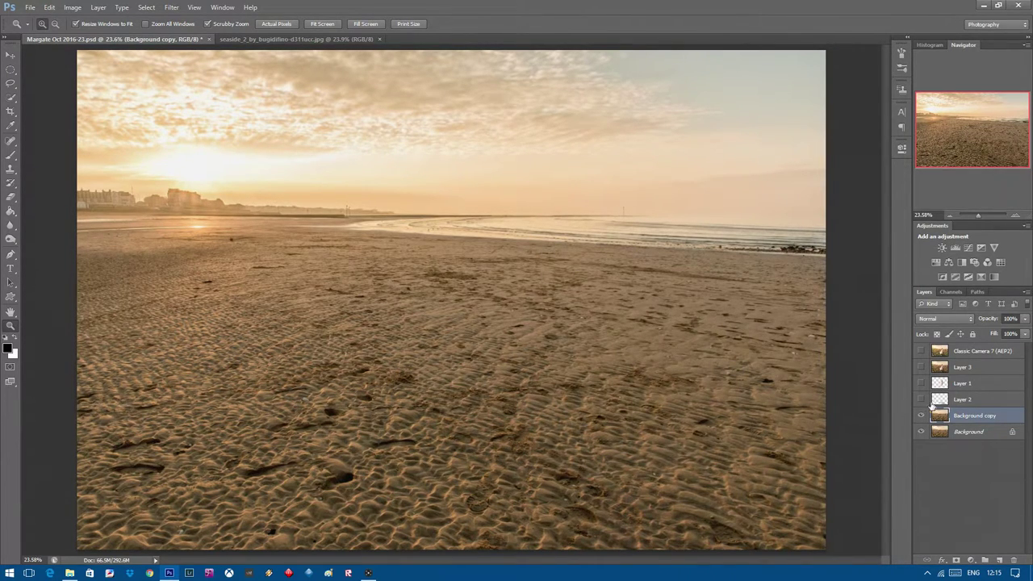
On seaside_2, select the woman with Quick Selection, from her hair down the skirt and leg.
left_click(291, 39)
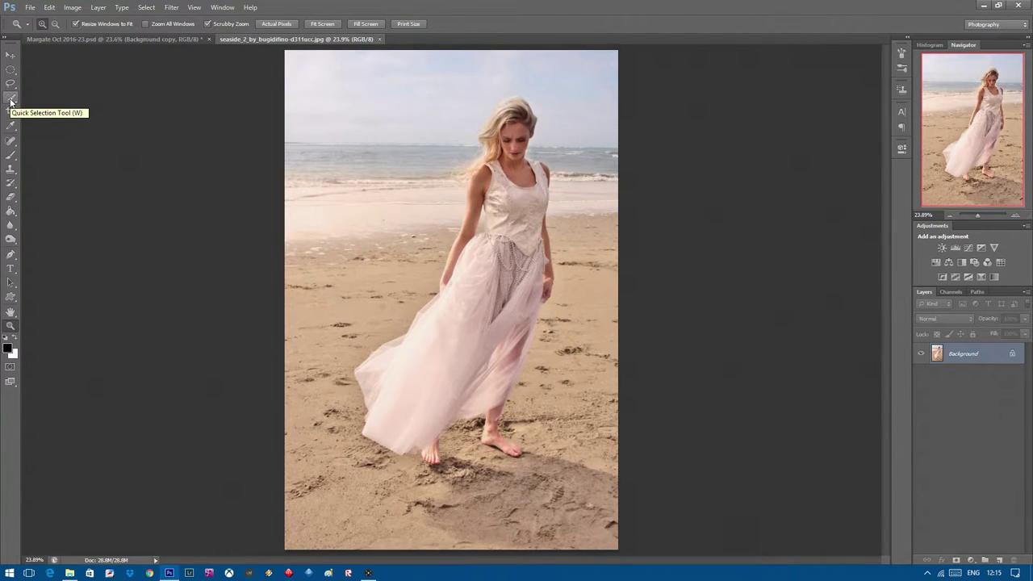
left_click(10, 100)
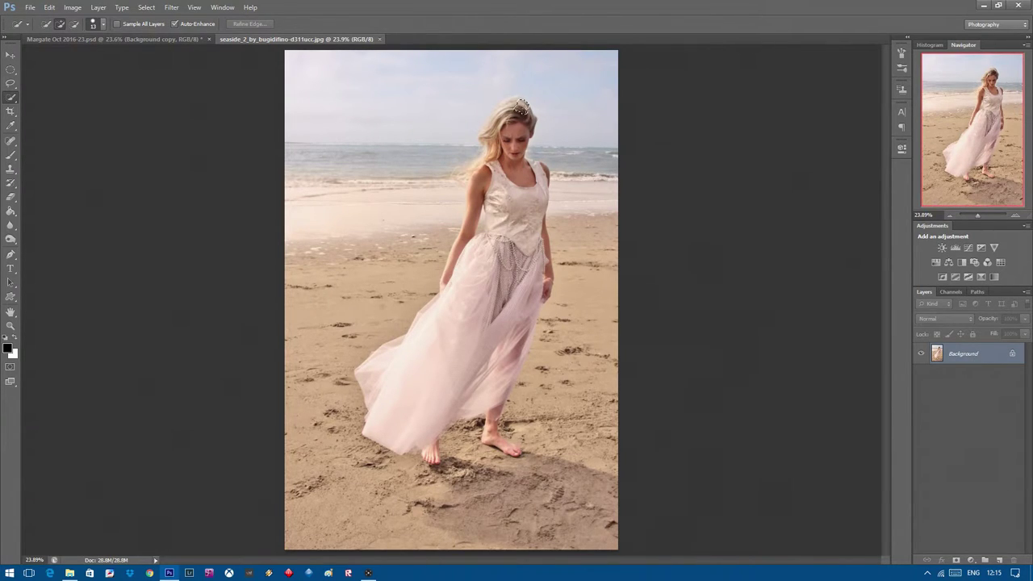
mouse_move(523, 109)
left_mouse_down()
mouse_move(529, 127)
mouse_move(509, 103)
mouse_move(498, 114)
mouse_move(508, 128)
mouse_move(484, 136)
mouse_move(514, 157)
mouse_move(521, 187)
mouse_move(545, 176)
mouse_move(478, 181)
mouse_move(533, 217)
mouse_move(473, 220)
mouse_move(406, 373)
mouse_move(374, 355)
mouse_move(379, 403)
mouse_move(428, 448)
left_mouse_up()
mouse_move(476, 379)
left_mouse_down()
mouse_move(496, 406)
mouse_move(495, 444)
left_mouse_up()
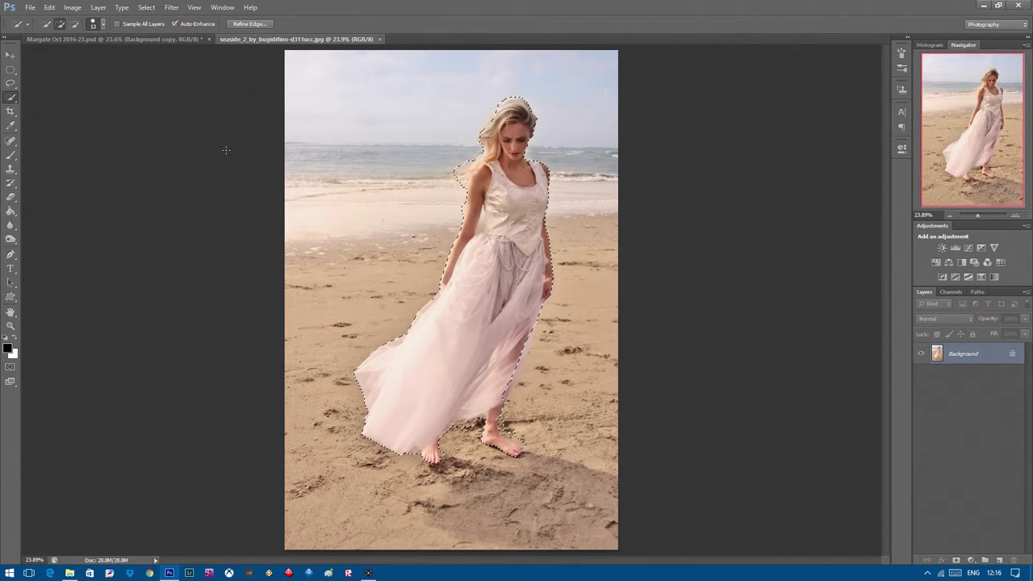
In Refine Edge, refine the dress, hem and both hair edges, and output to a Layer Mask.
left_click(250, 24)
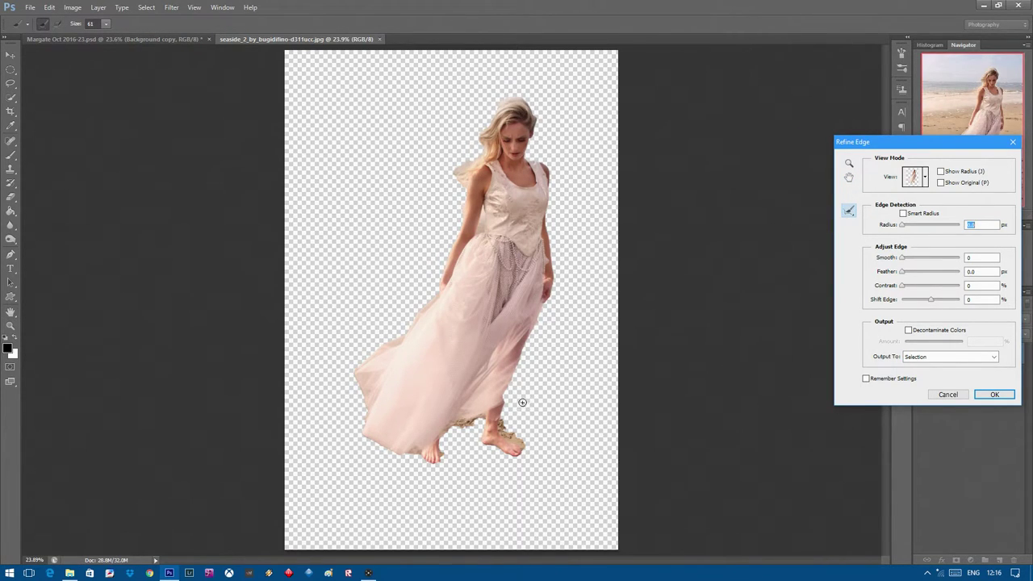
mouse_move(518, 369)
left_mouse_down()
mouse_move(501, 431)
mouse_move(527, 449)
mouse_move(507, 430)
mouse_move(525, 381)
mouse_move(502, 426)
mouse_move(529, 448)
left_mouse_up()
mouse_move(457, 423)
left_mouse_down()
mouse_move(458, 426)
mouse_move(418, 465)
mouse_move(418, 454)
mouse_move(442, 462)
mouse_move(462, 428)
left_mouse_up()
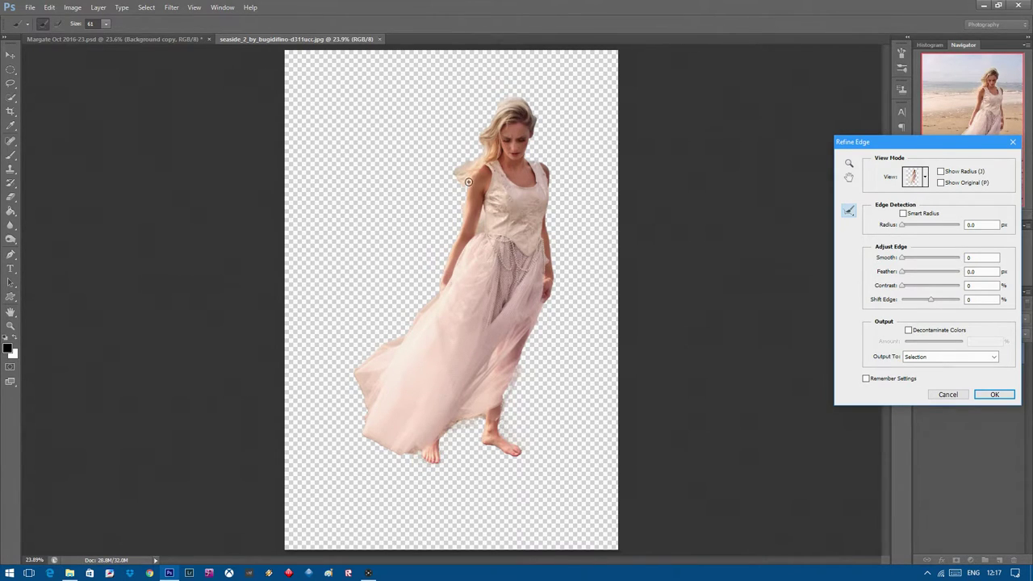
mouse_move(457, 170)
left_mouse_down()
mouse_move(511, 85)
mouse_move(491, 84)
left_mouse_up()
mouse_move(540, 127)
left_mouse_down()
mouse_move(535, 109)
mouse_move(533, 156)
mouse_move(557, 165)
left_mouse_up()
left_click(994, 358)
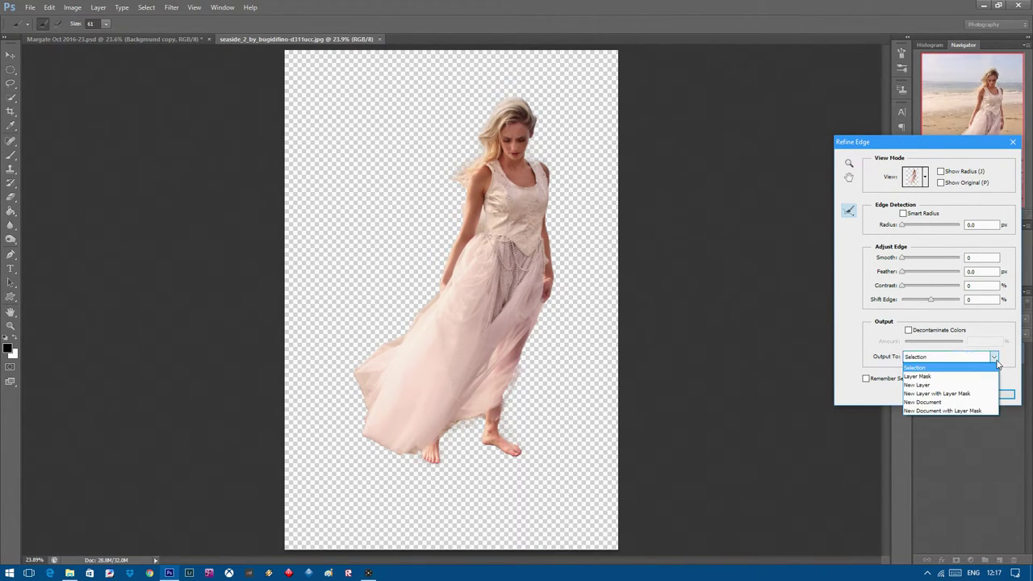
left_click(926, 377)
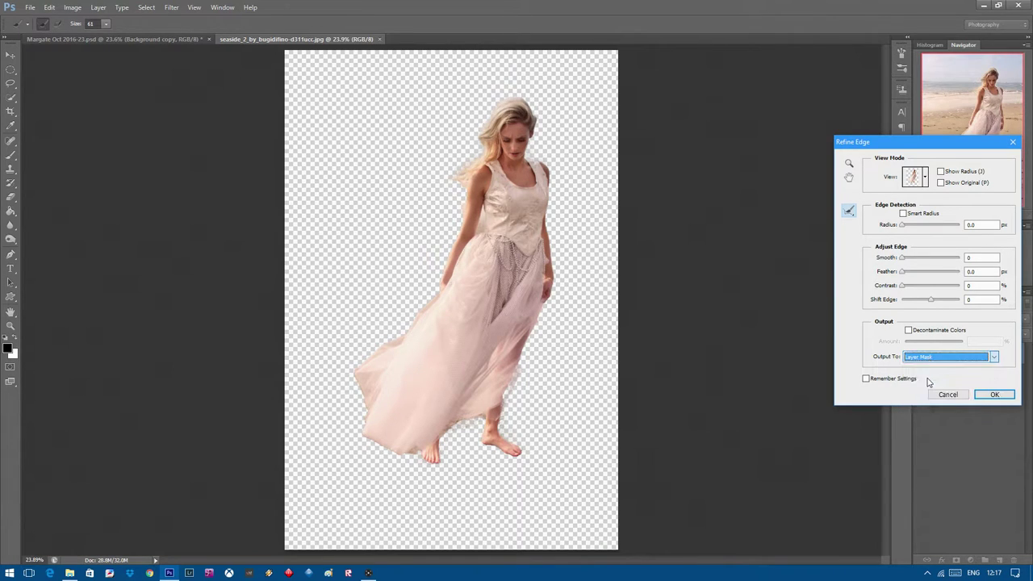
left_click(1005, 398)
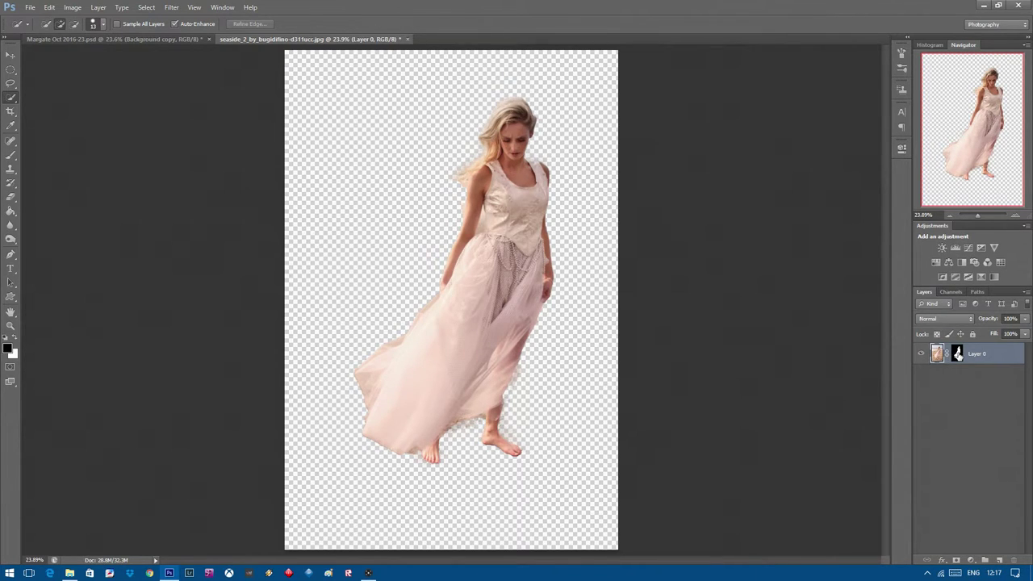
Drag the masked woman into the Margate document, then close seaside_2 without saving.
left_click(958, 355)
left_click_drag(256, 38, 488, 94)
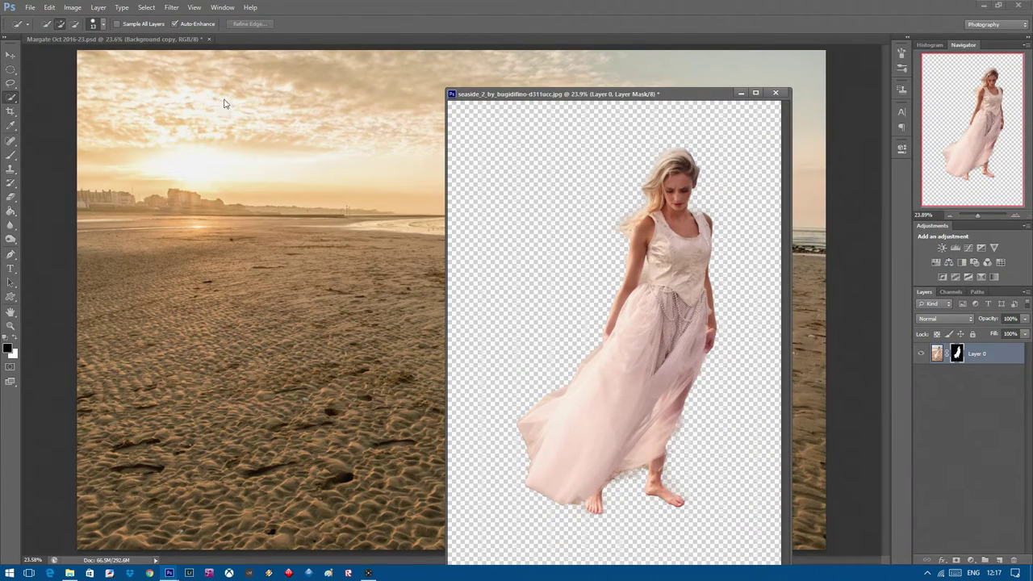
left_click(11, 54)
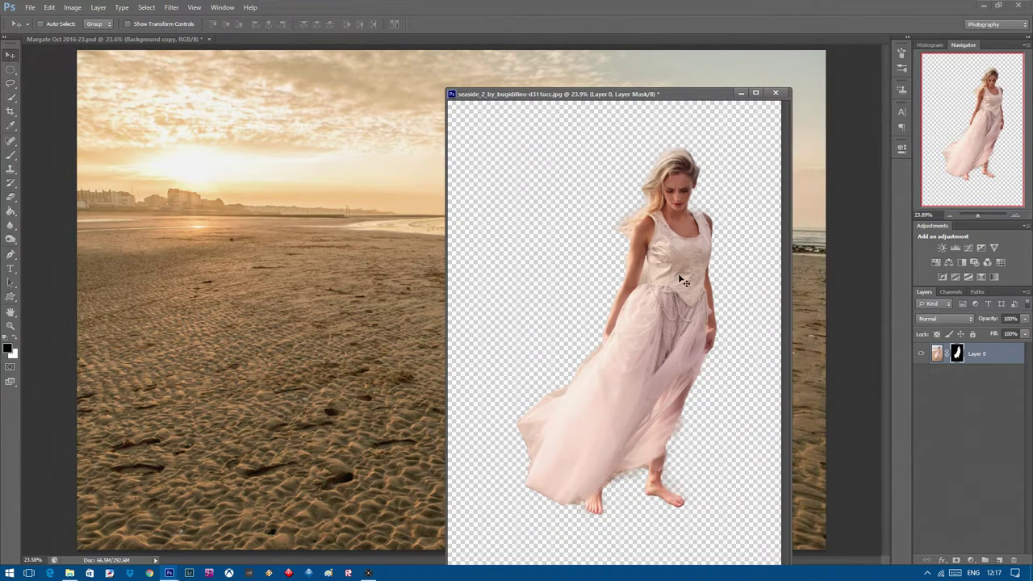
left_click_drag(682, 282, 366, 280)
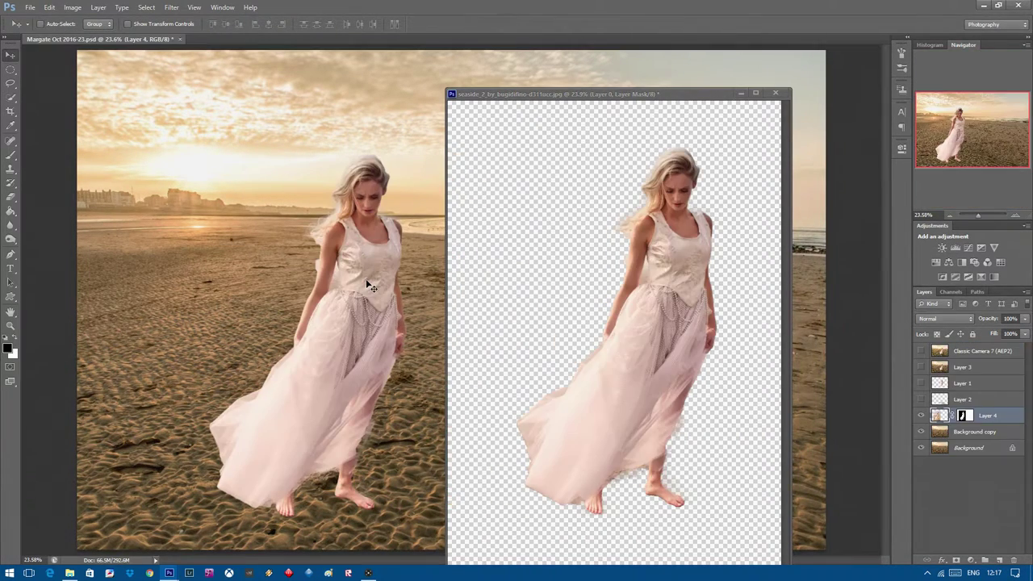
left_click(775, 92)
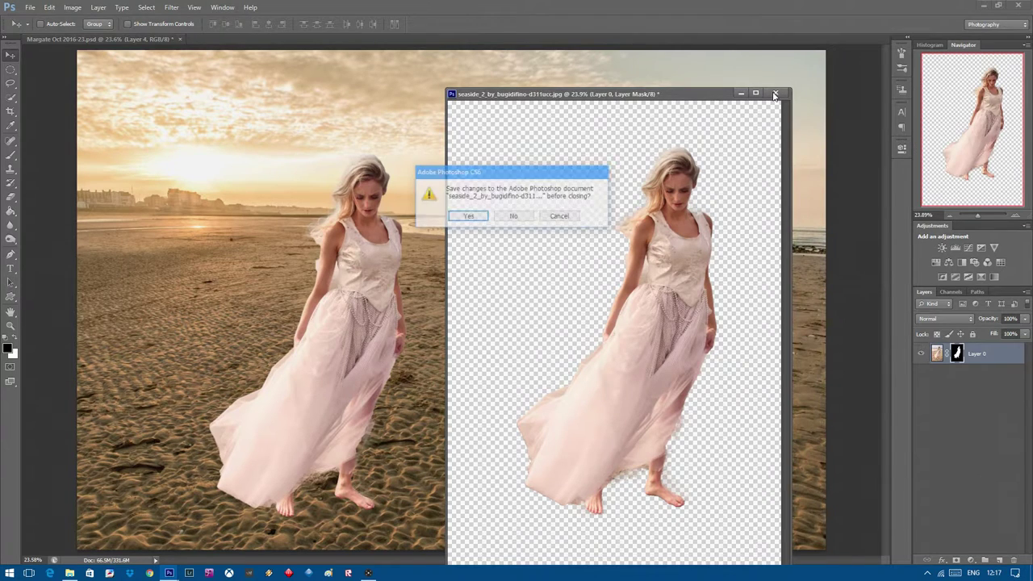
left_click(514, 216)
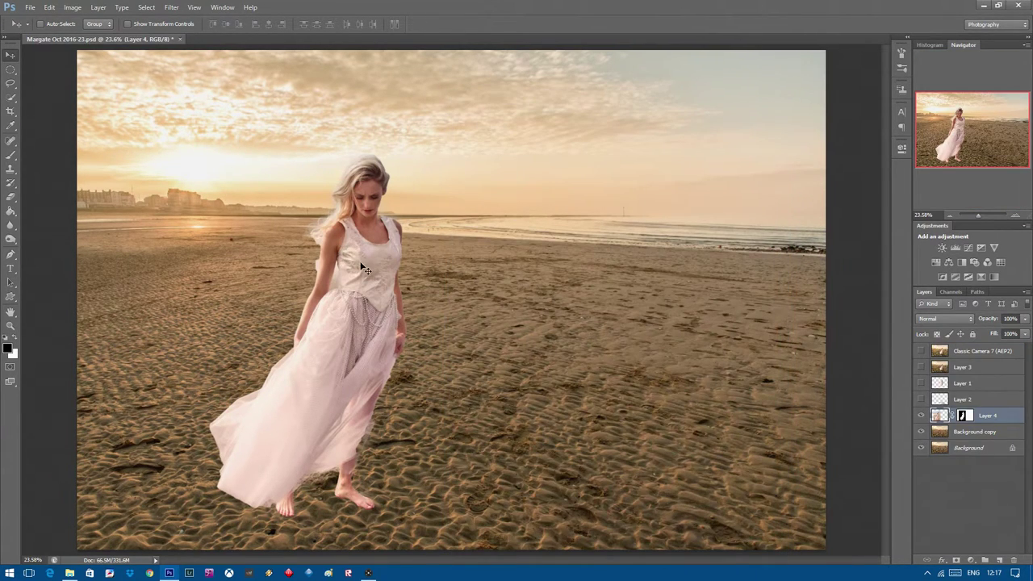
Move the woman toward the middle of the beach and zoom in on her dress hem.
left_click_drag(364, 267, 569, 249)
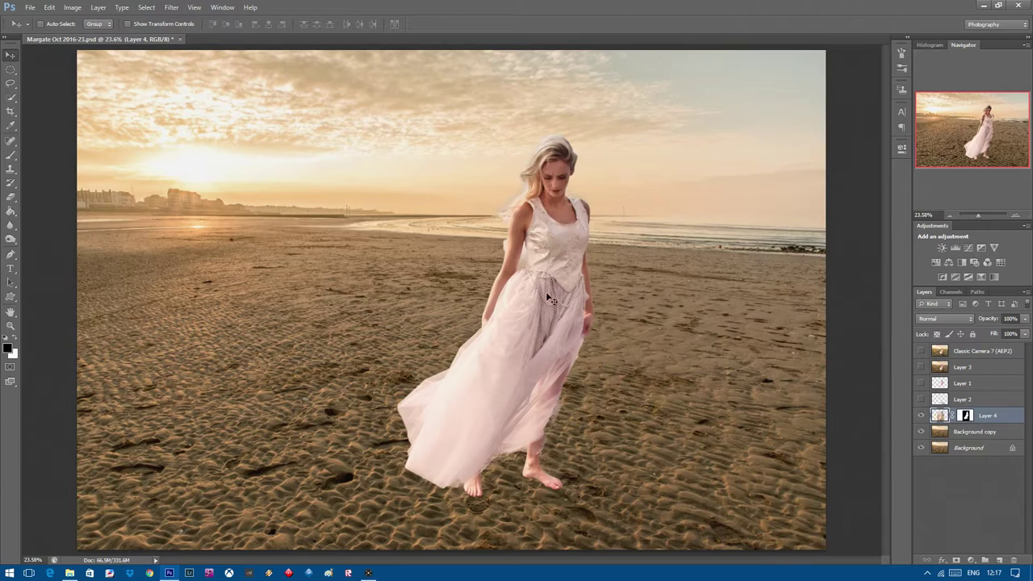
left_click(11, 325)
left_click(520, 412)
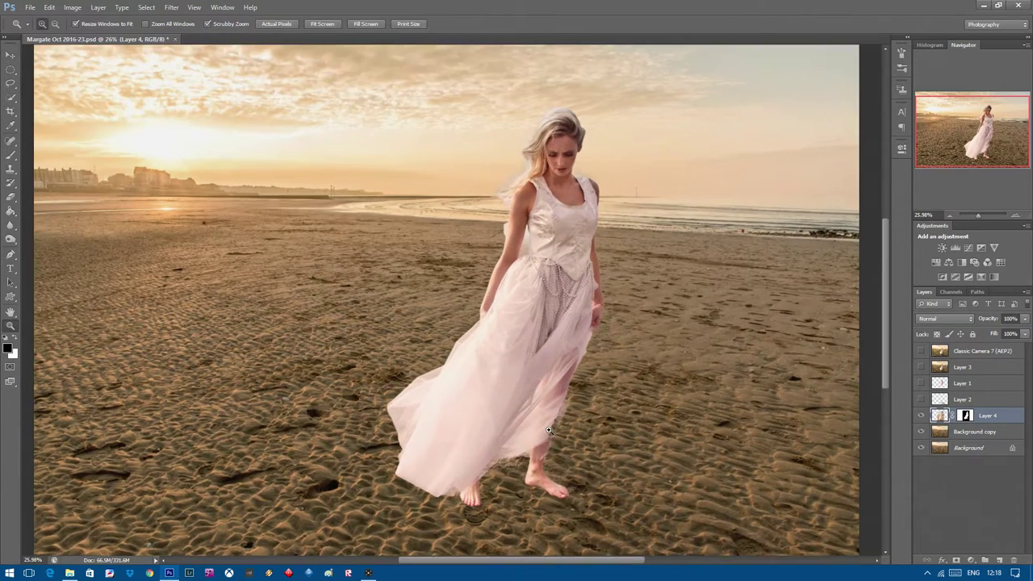
left_click(549, 432)
left_click(548, 431)
left_click(549, 432)
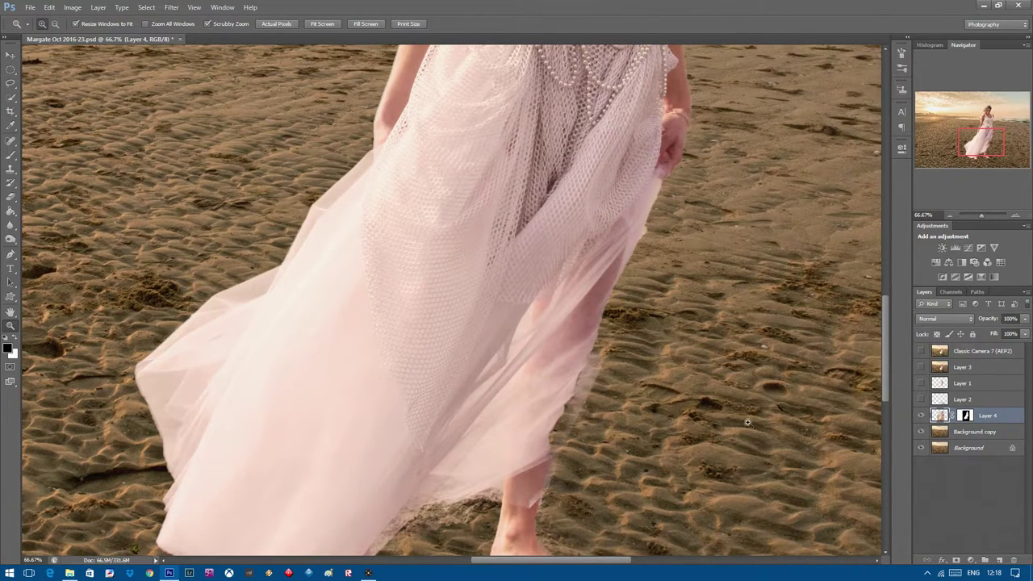
Set up a Brush on Layer 4's mask at 100% opacity and 100% flow.
left_click(966, 415)
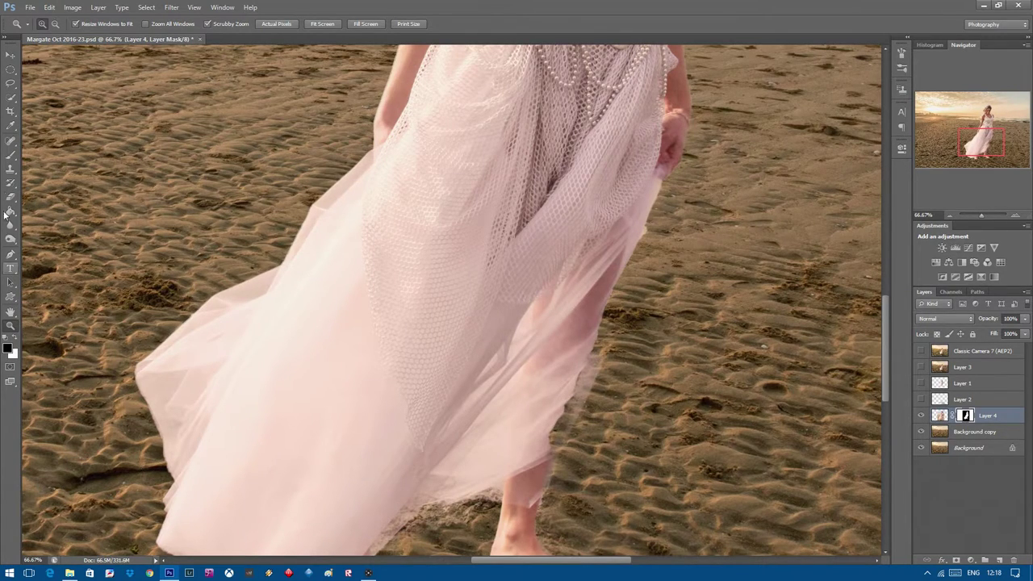
left_click(11, 158)
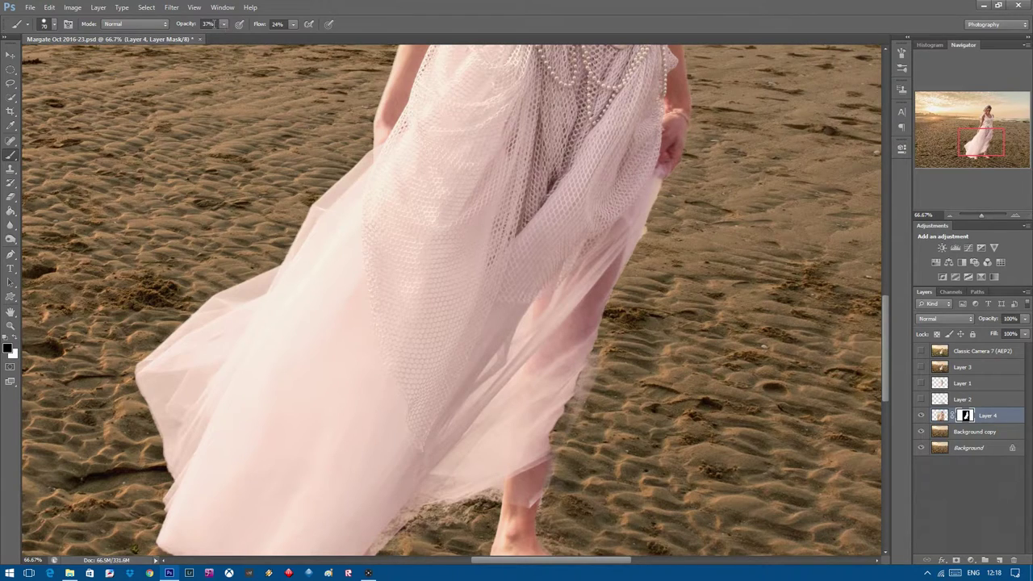
left_click(225, 25)
left_click(294, 25)
left_click_drag(292, 37, 338, 39)
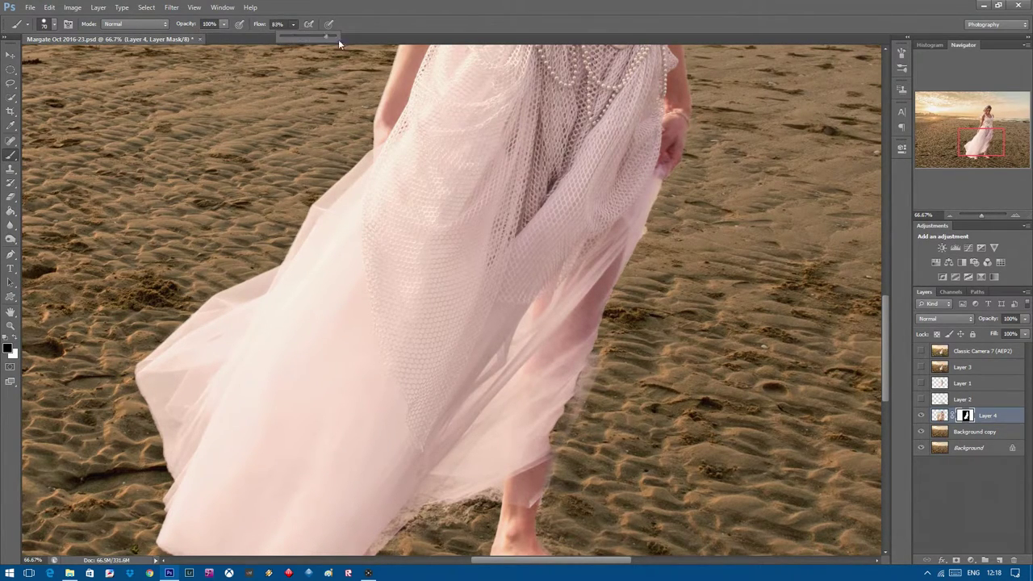
left_click(54, 27)
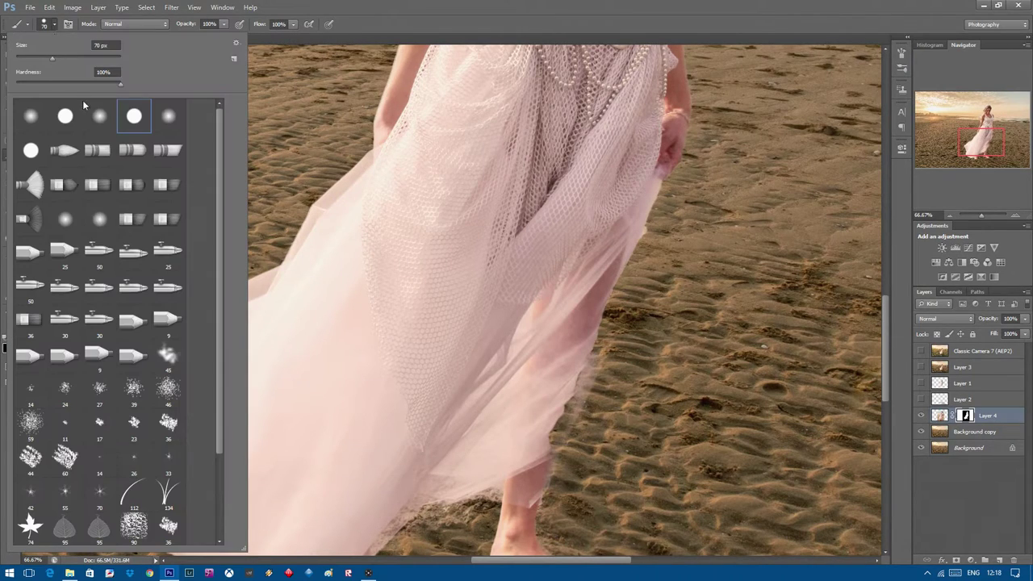
Pick the hard round preset, paint out the dress-edge fringe, then restore part of the dress with white.
double_click(136, 118)
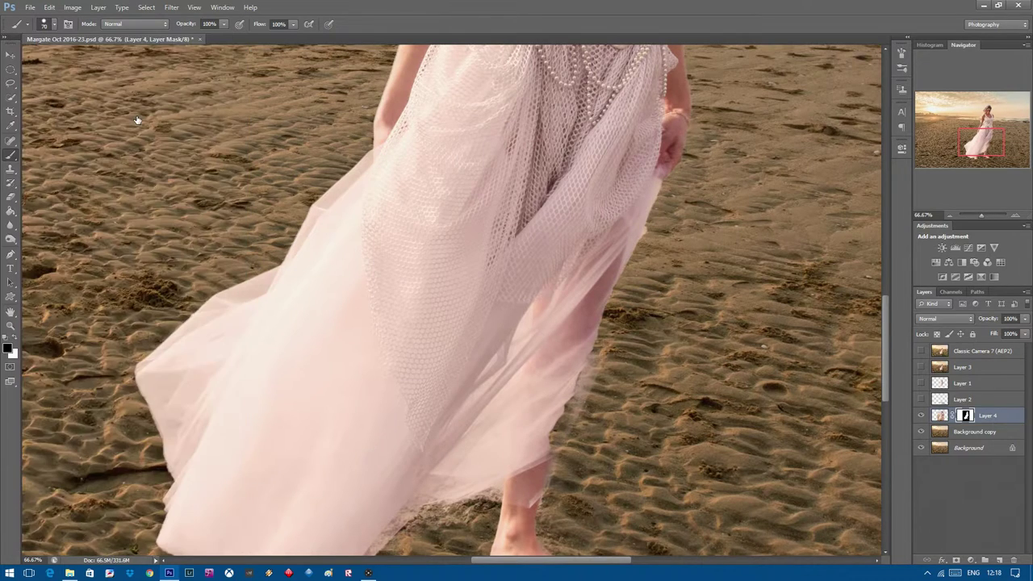
mouse_move(618, 353)
left_mouse_down()
mouse_move(596, 391)
mouse_move(609, 358)
mouse_move(574, 436)
mouse_move(604, 359)
mouse_move(554, 493)
mouse_move(580, 477)
left_mouse_up()
scroll(692, 355, "down", 2)
scroll(691, 359, "down", 1)
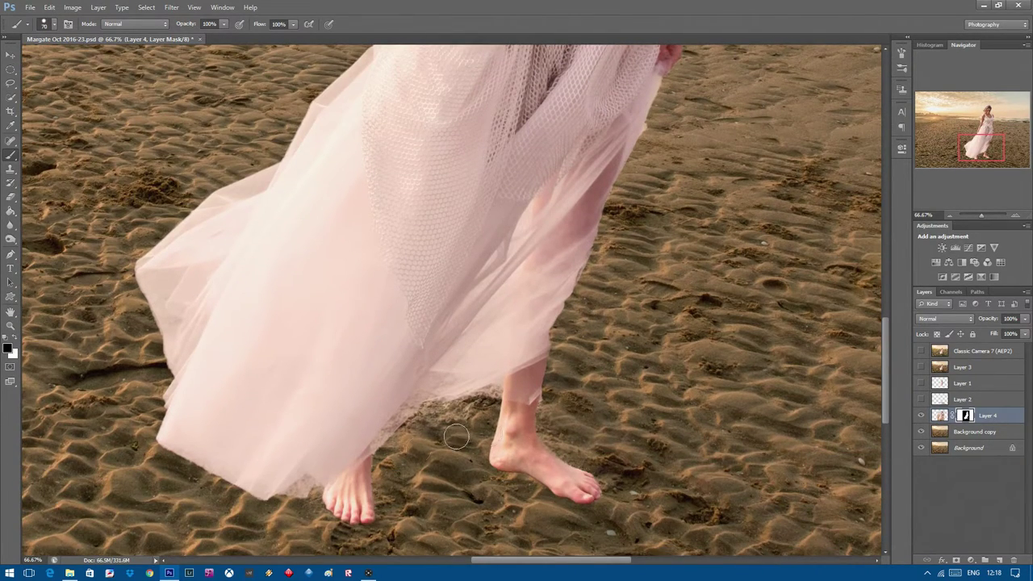
left_click_drag(684, 252, 167, 376)
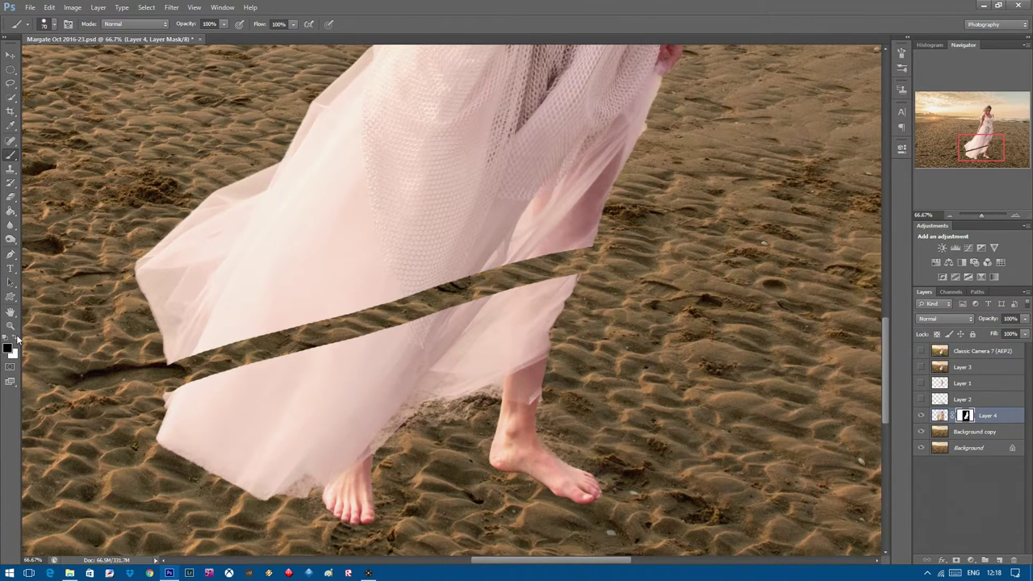
left_click(16, 340)
mouse_move(192, 351)
left_mouse_down()
mouse_move(190, 401)
mouse_move(184, 353)
mouse_move(176, 401)
mouse_move(229, 347)
mouse_move(329, 323)
mouse_move(364, 334)
mouse_move(297, 351)
mouse_move(313, 315)
mouse_move(278, 347)
mouse_move(487, 280)
mouse_move(404, 311)
mouse_move(490, 262)
mouse_move(407, 281)
mouse_move(251, 344)
mouse_move(509, 245)
mouse_move(541, 251)
mouse_move(539, 268)
mouse_move(571, 238)
mouse_move(562, 264)
mouse_move(580, 239)
mouse_move(558, 292)
mouse_move(560, 249)
left_mouse_up()
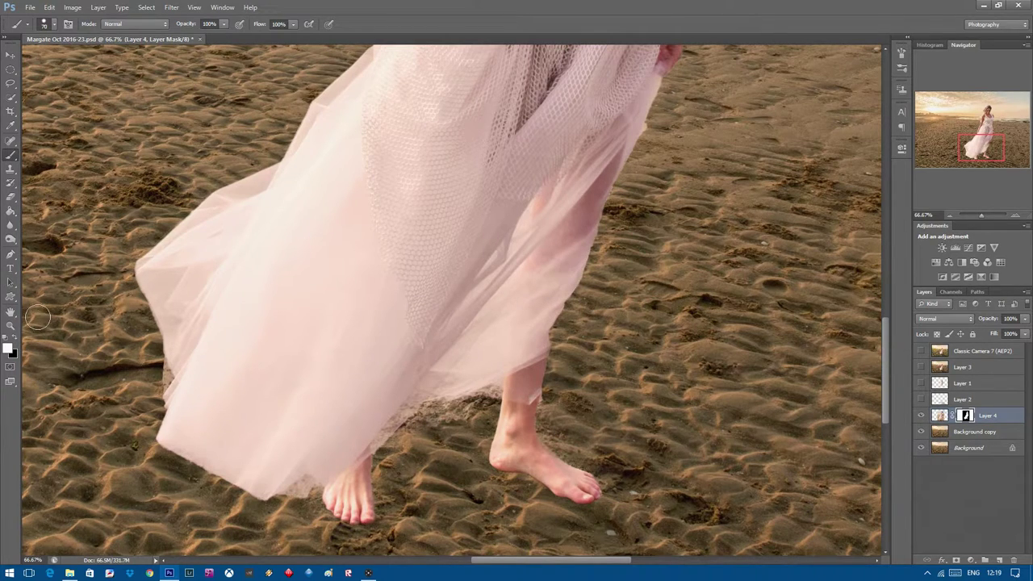
With black, mask the hem's lacy fringe and arm halo, then clean the bodice edge at size 30.
left_click(16, 339)
mouse_move(466, 413)
left_mouse_down()
mouse_move(416, 428)
mouse_move(429, 430)
left_mouse_up()
left_click_drag(150, 385, 157, 371)
scroll(218, 128, "up", 10)
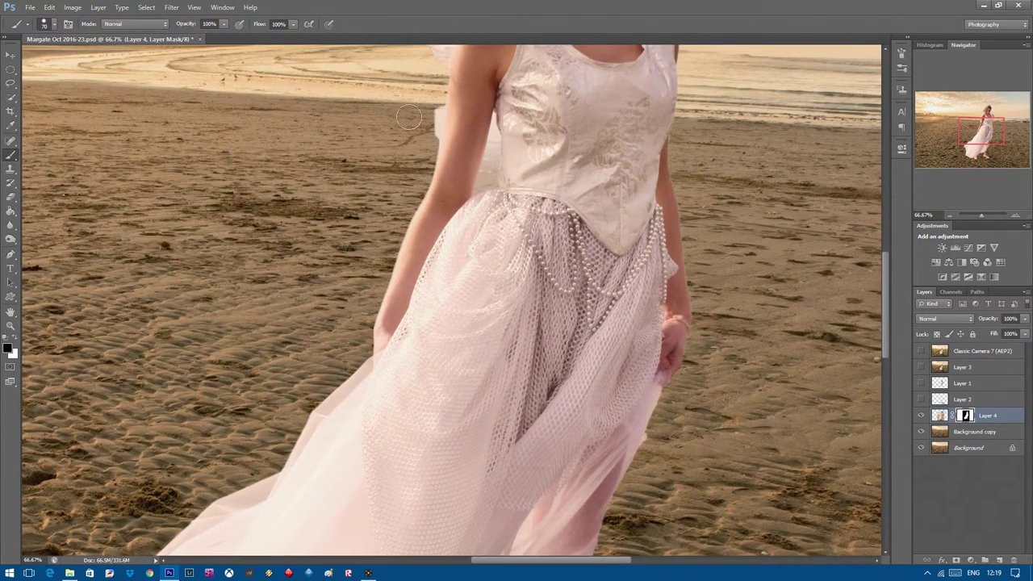
scroll(407, 112, "up", 5)
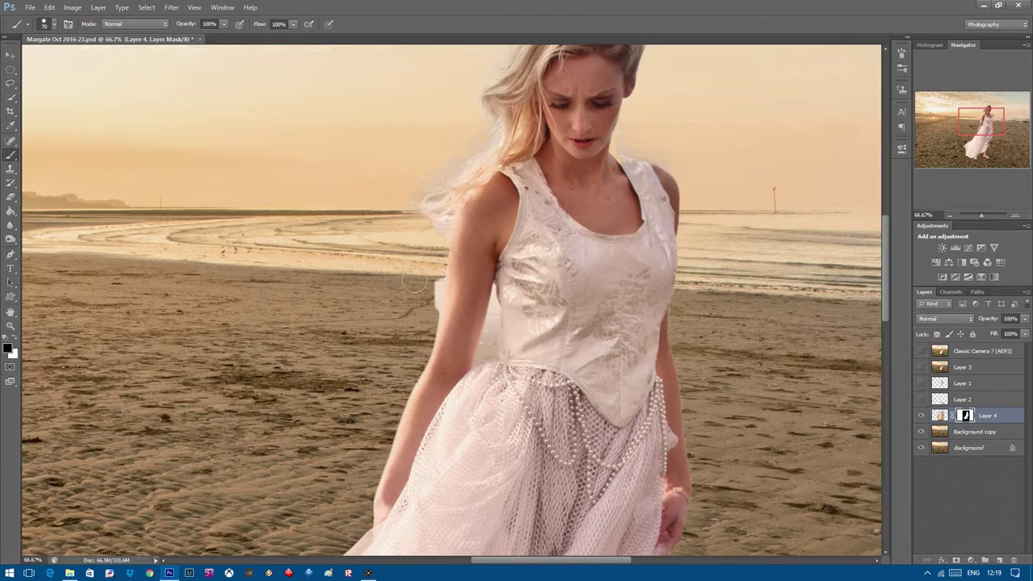
mouse_move(424, 292)
left_mouse_down()
mouse_move(432, 267)
mouse_move(428, 305)
left_mouse_up()
key("bracketleft")
key("bracketleft")
key("bracketleft")
key("bracketleft")
left_click_drag(496, 312, 492, 326)
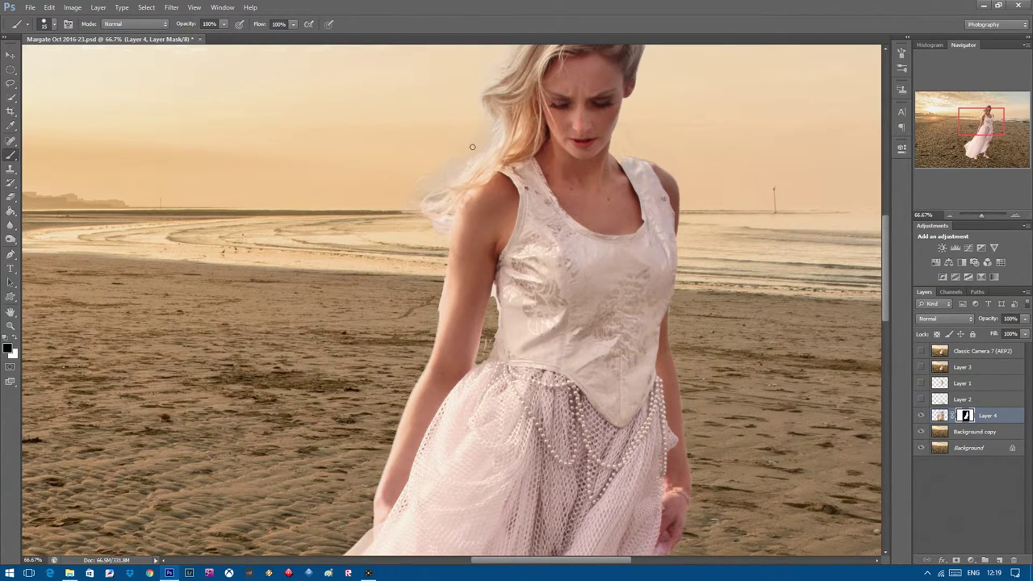
Soften the hair edge at 28% opacity, 26% flow, 70 px, then delete Layer 4.
left_click(223, 24)
left_click_drag(223, 38, 193, 38)
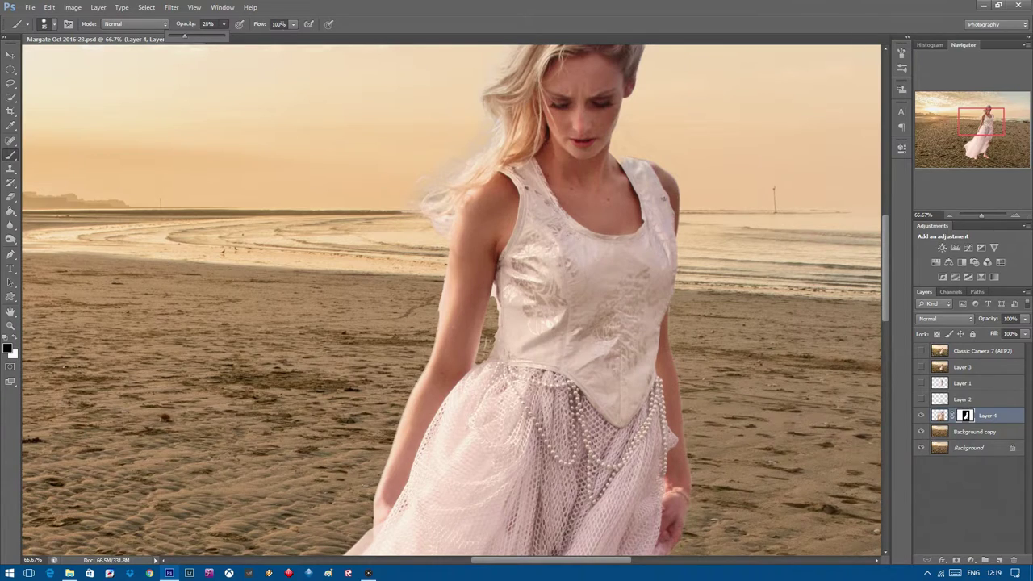
left_click(293, 24)
left_click_drag(292, 38, 254, 41)
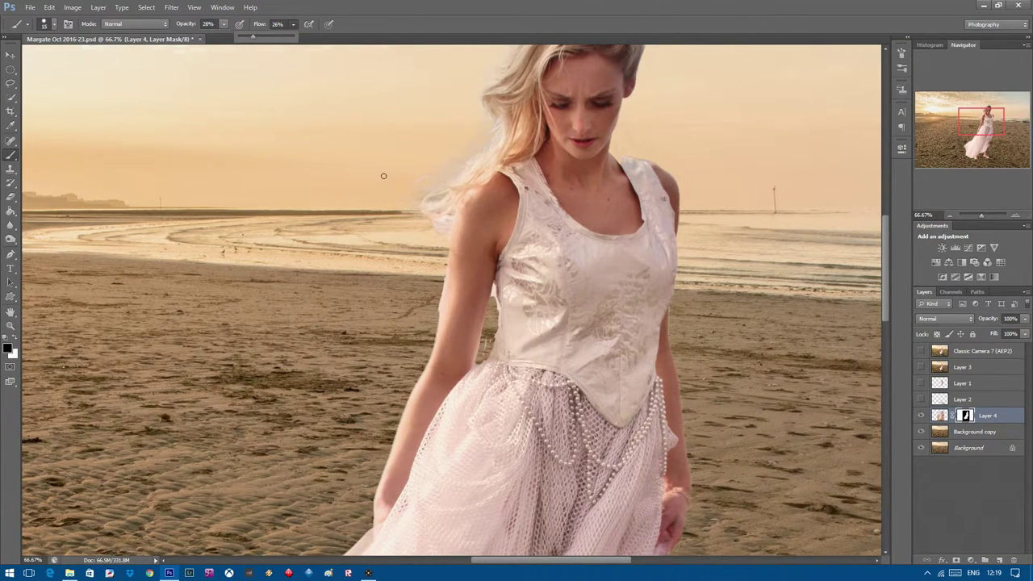
key("bracketright")
key("bracketright")
key("bracketright")
key("bracketright")
key("bracketright")
key("bracketright")
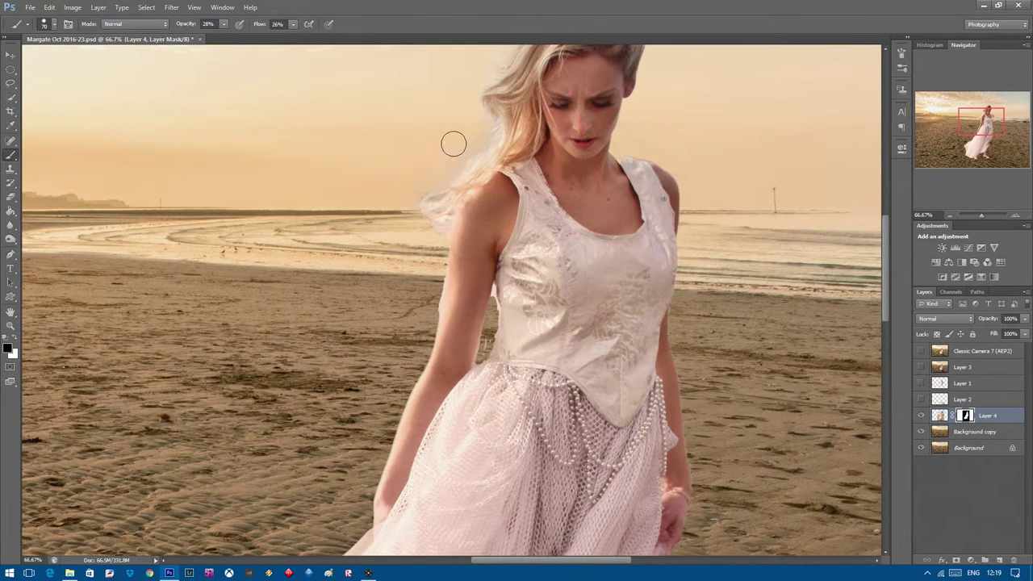
scroll(454, 143, "up", 3)
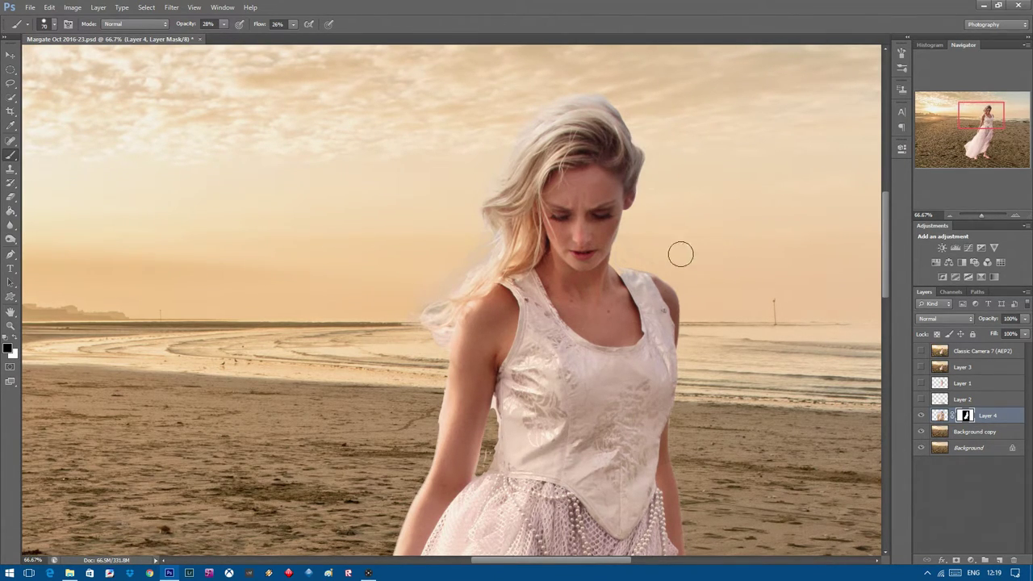
left_click_drag(681, 255, 641, 249)
left_click_drag(994, 418, 1016, 561)
Show Layer 1's cut-out model and fit the whole image in the window.
left_click(922, 385)
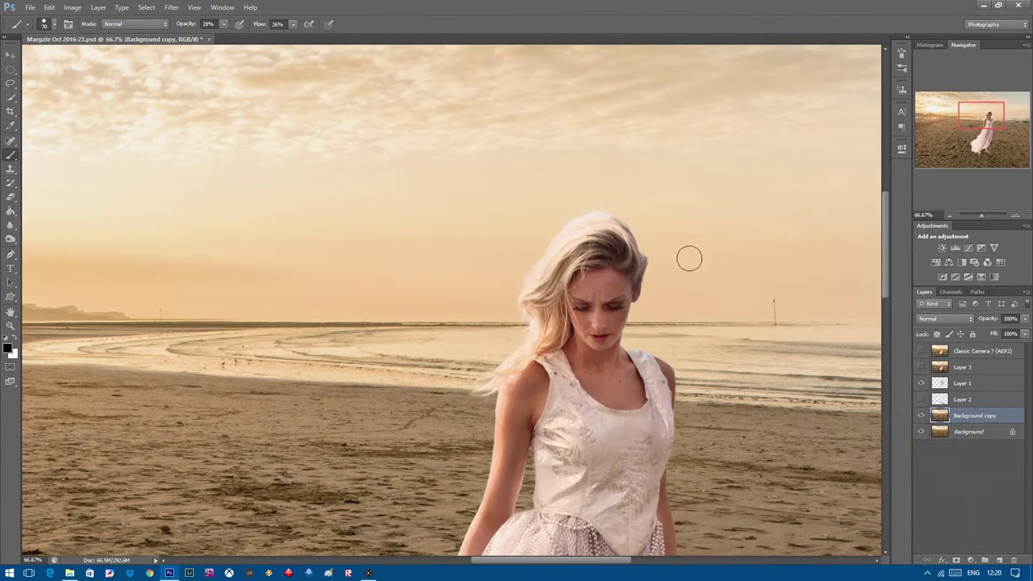
left_click(12, 326)
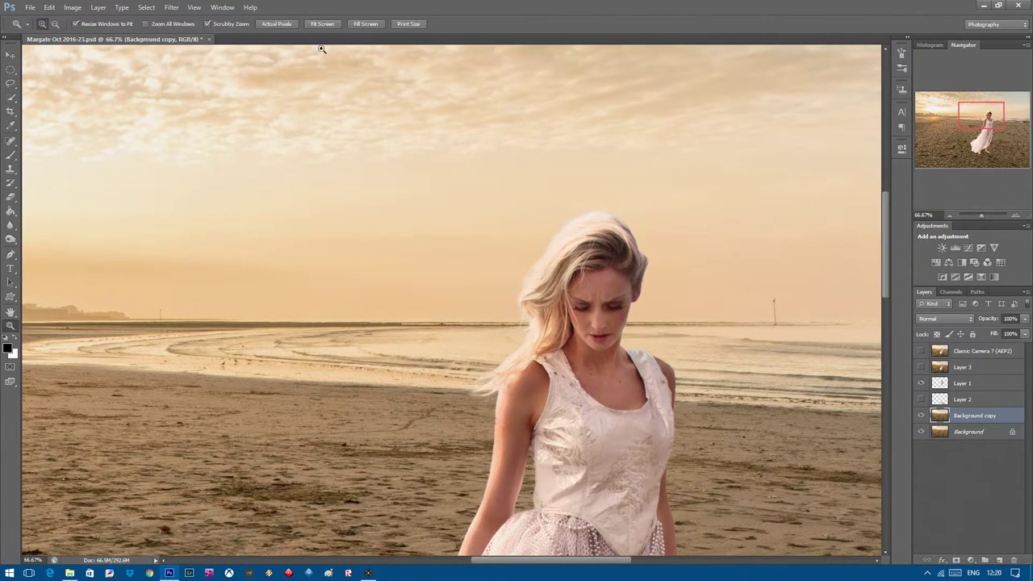
left_click(322, 25)
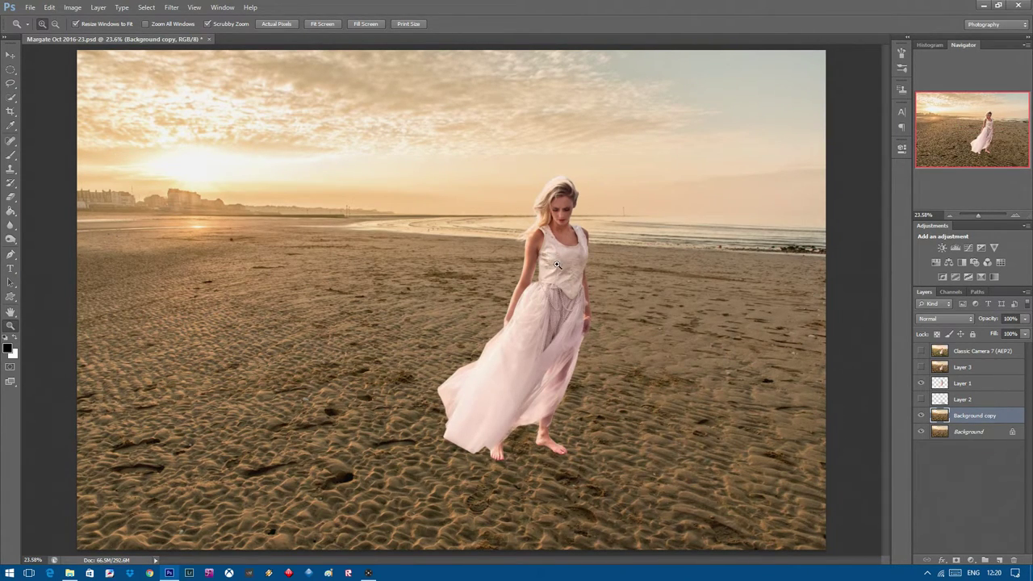
Try Layer 1's model at other spots on the beach, then undo to keep her centred.
left_click(10, 54)
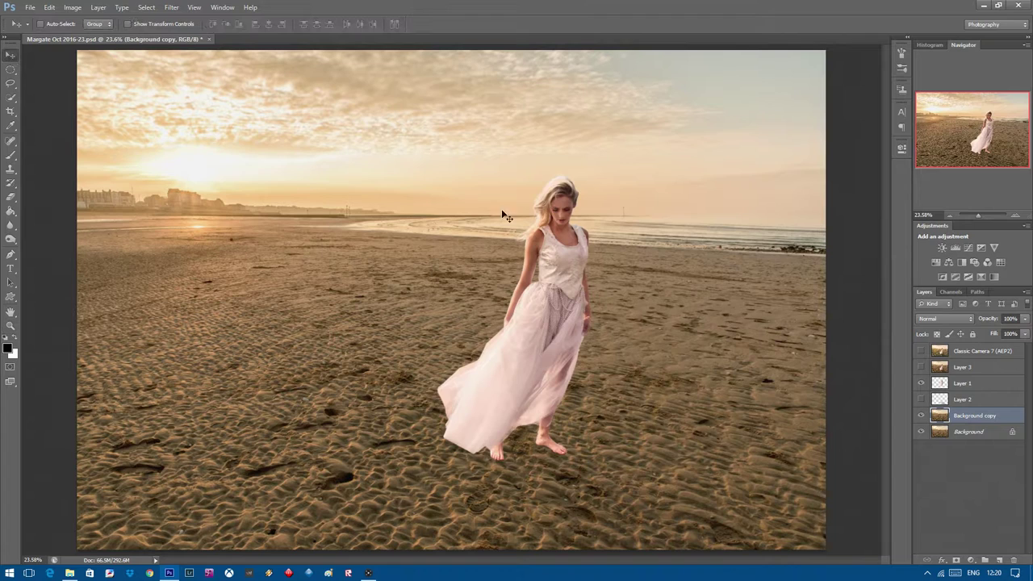
left_click(997, 388)
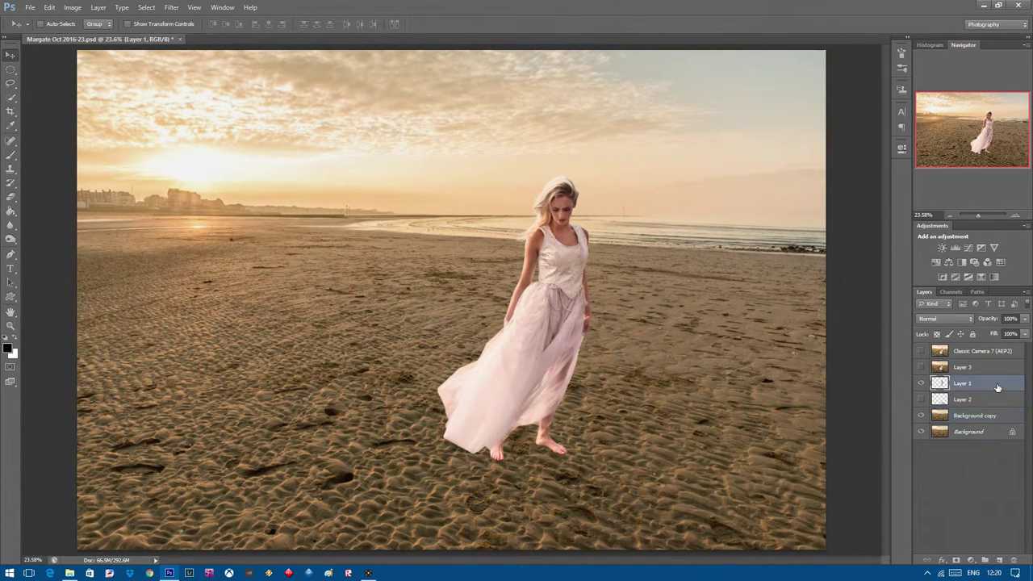
left_click_drag(557, 247, 228, 235)
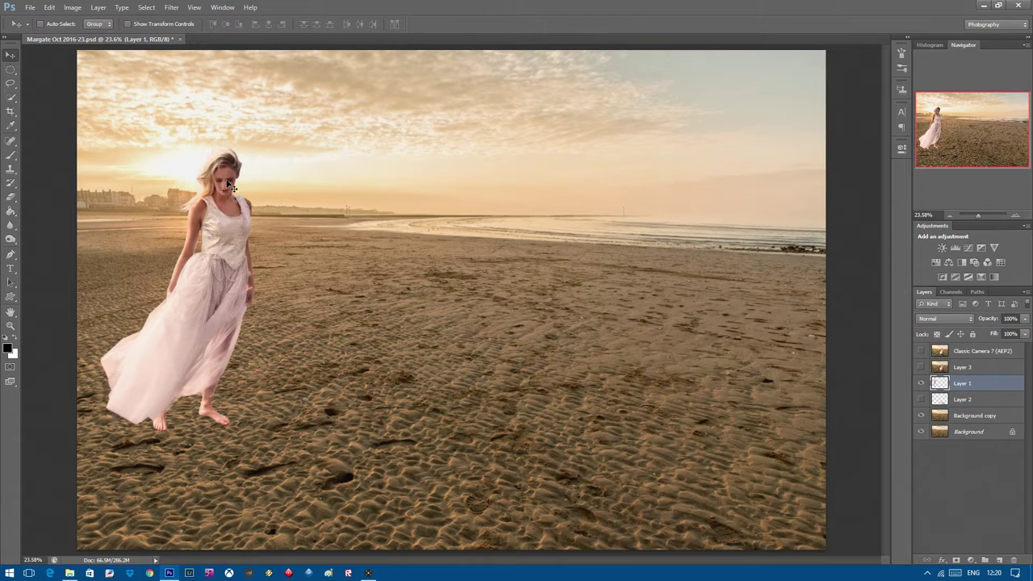
left_click_drag(197, 175, 647, 246)
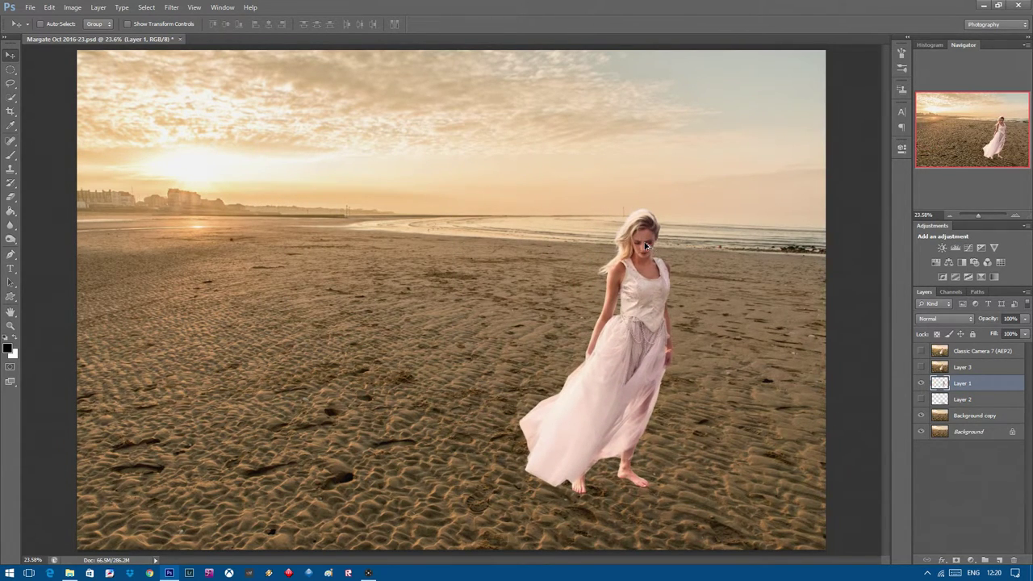
key("ctrl+z")
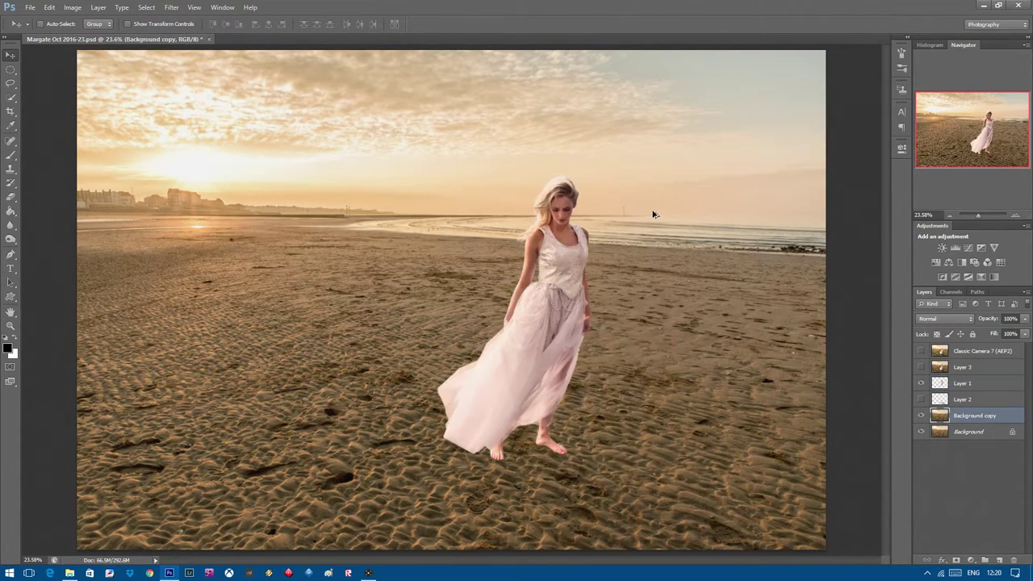
Select Layer 2, show then re-hide its shadow, and add a new empty Layer 4.
left_click(970, 402)
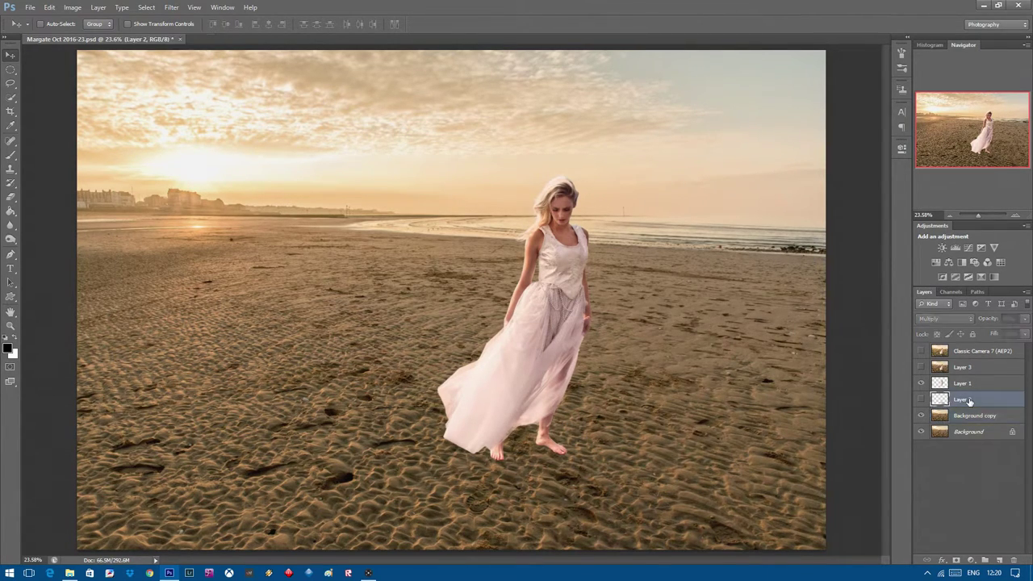
left_click(922, 399)
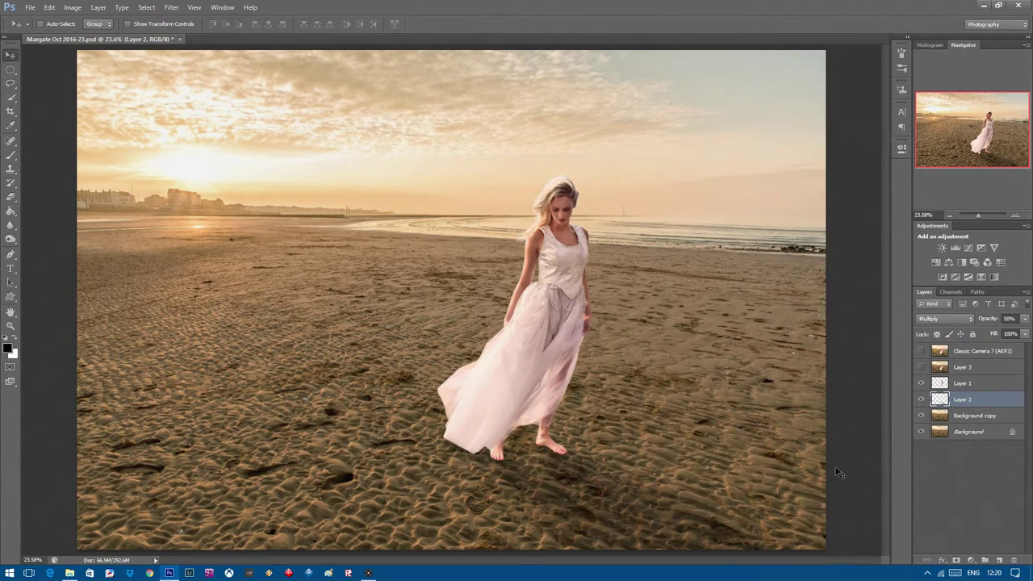
left_click(923, 399)
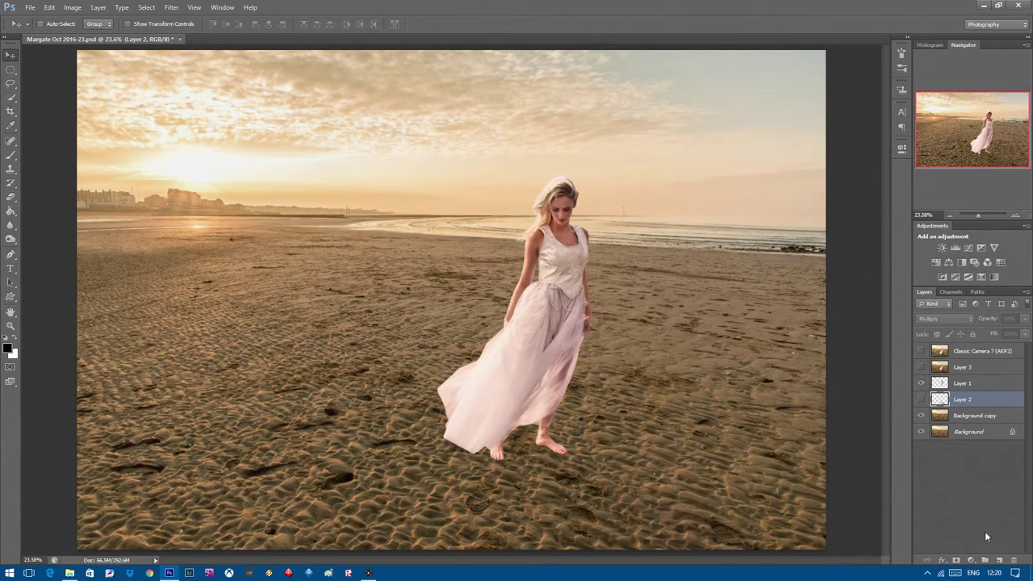
left_click(1000, 560)
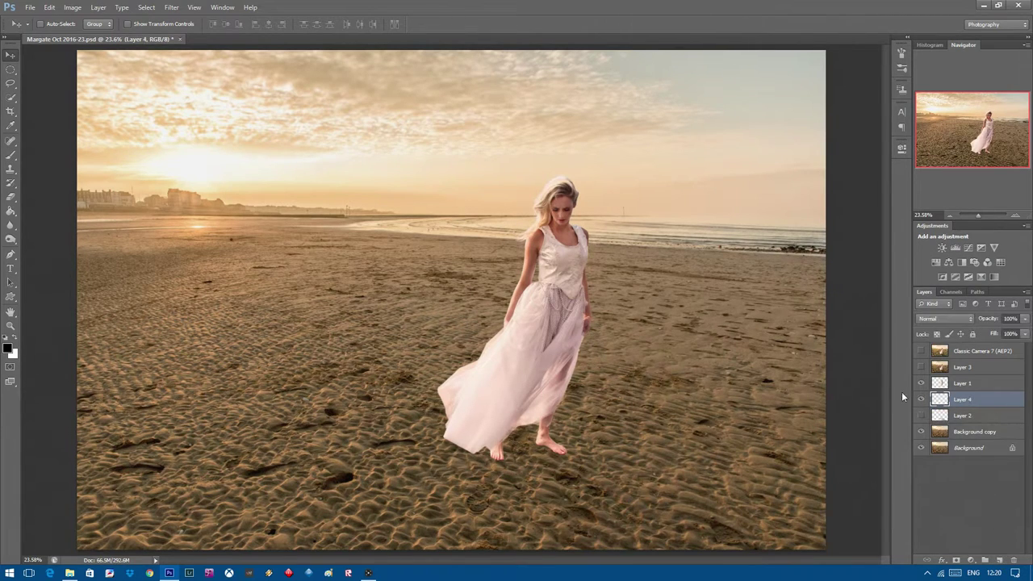
Choose the Brush and lower its opacity and flow to 14%.
left_click(10, 157)
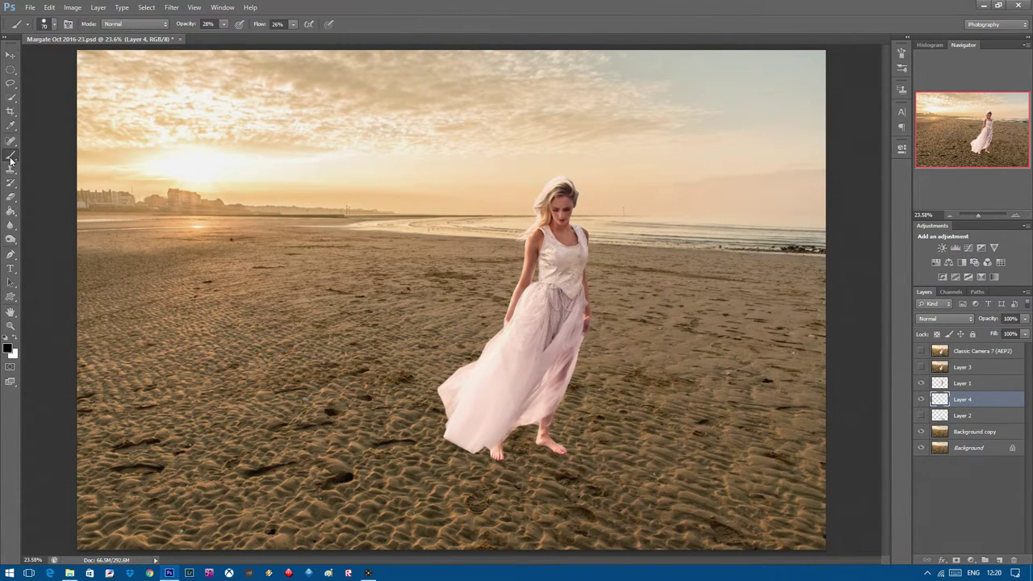
left_click(54, 24)
left_click(224, 23)
left_click(293, 23)
left_click_drag(292, 38, 290, 39)
left_click(33, 175)
Try brush sizes between 90 and 300 px, settling on 125, then delete Layer 4.
key("bracketright")
key("bracketright")
key("bracketright")
key("bracketright")
key("bracketright")
key("bracketright")
key("bracketright")
key("bracketright")
key("bracketleft")
key("bracketleft")
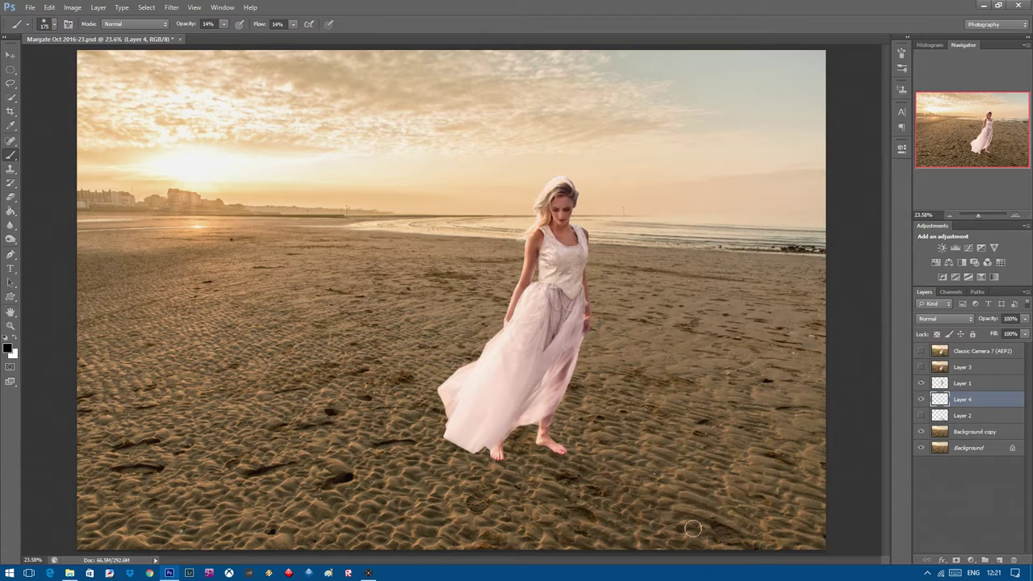
key("bracketright")
key("bracketright")
key("bracketright")
key("bracketleft")
key("bracketleft")
key("bracketleft")
key("bracketleft")
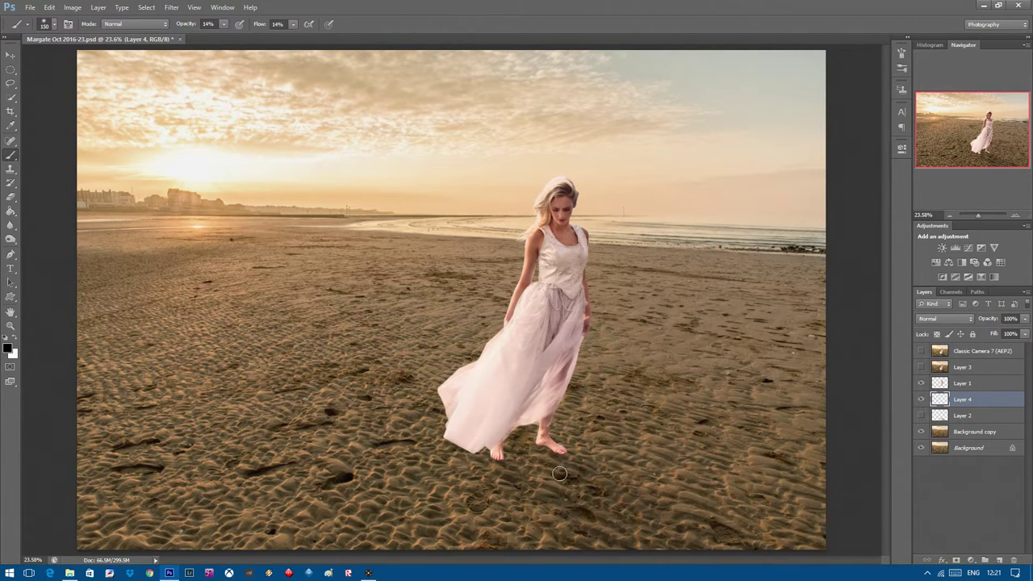
key("bracketleft")
key("bracketleft")
key("bracketleft")
key("bracketleft")
key("bracketleft")
key("bracketright")
key("bracketright")
key("bracketright")
key("bracketright")
mouse_move(975, 404)
left_mouse_down()
mouse_move(1016, 515)
mouse_move(1014, 560)
left_mouse_up()
Show the Layer 2 shadow and try Normal, then Multiply, then settle on Overlay blending.
left_click(921, 399)
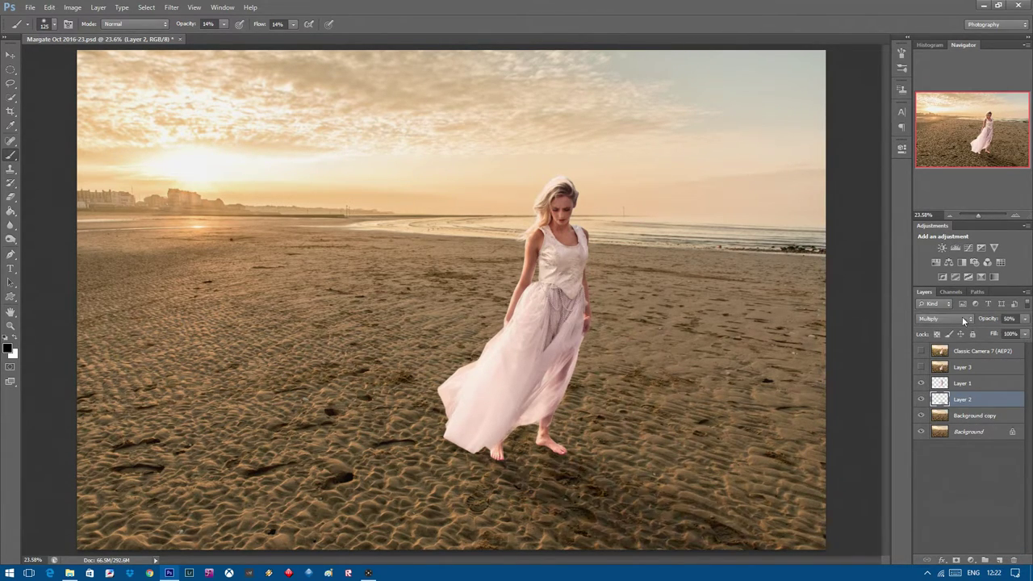
left_click(969, 318)
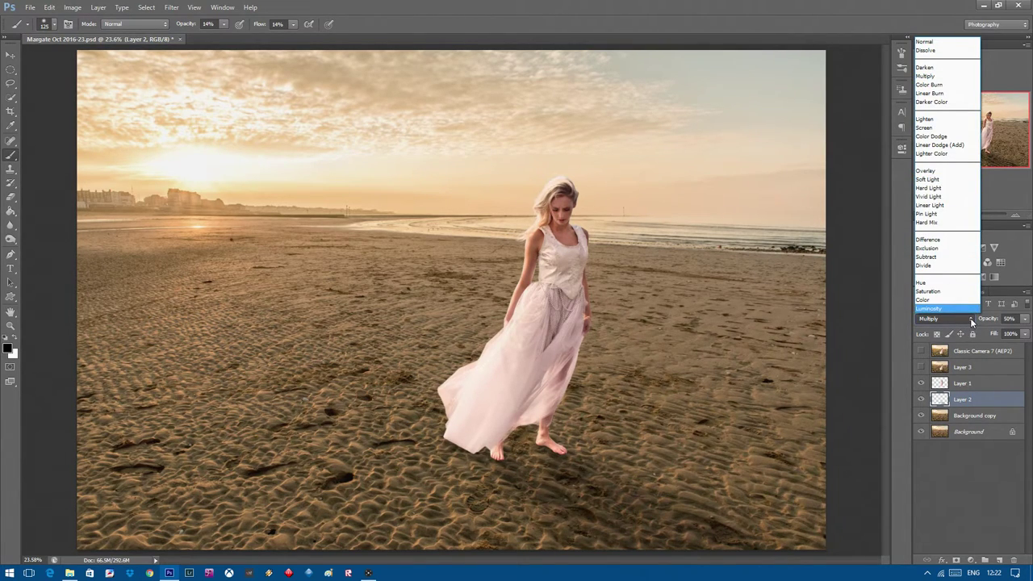
left_click(970, 318)
left_click(971, 318)
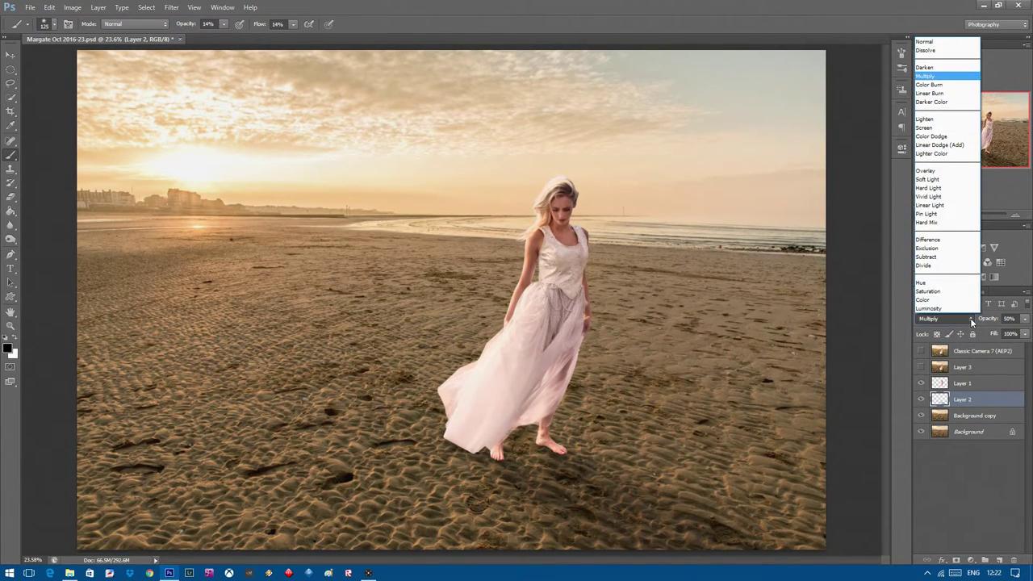
left_click(926, 42)
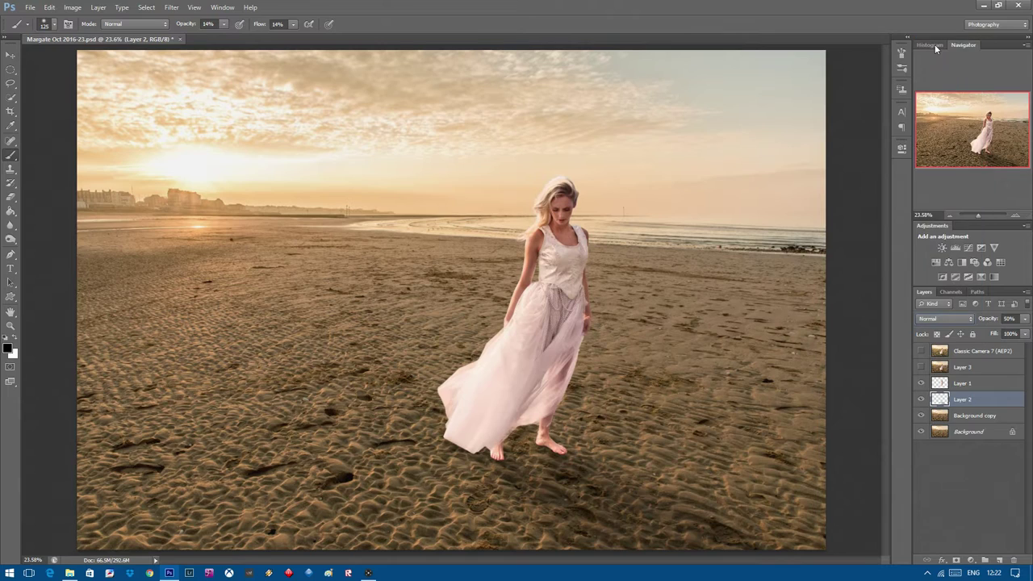
left_click(970, 319)
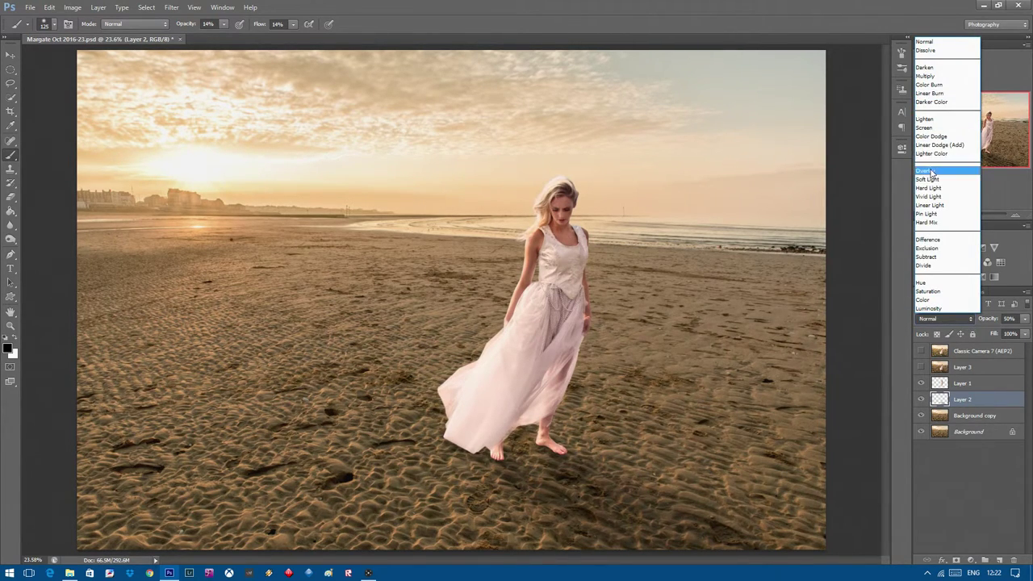
left_click(951, 76)
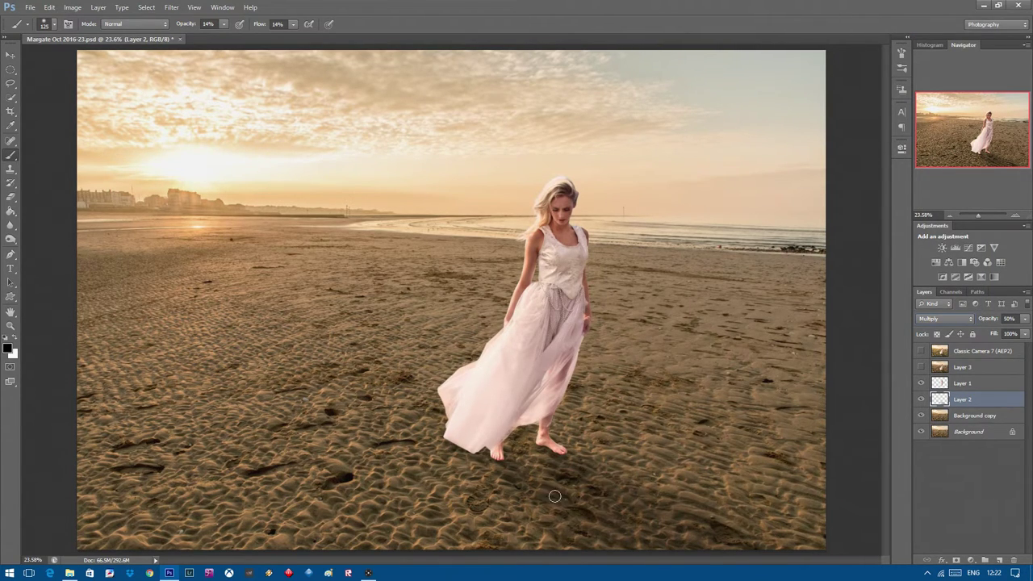
left_click(972, 320)
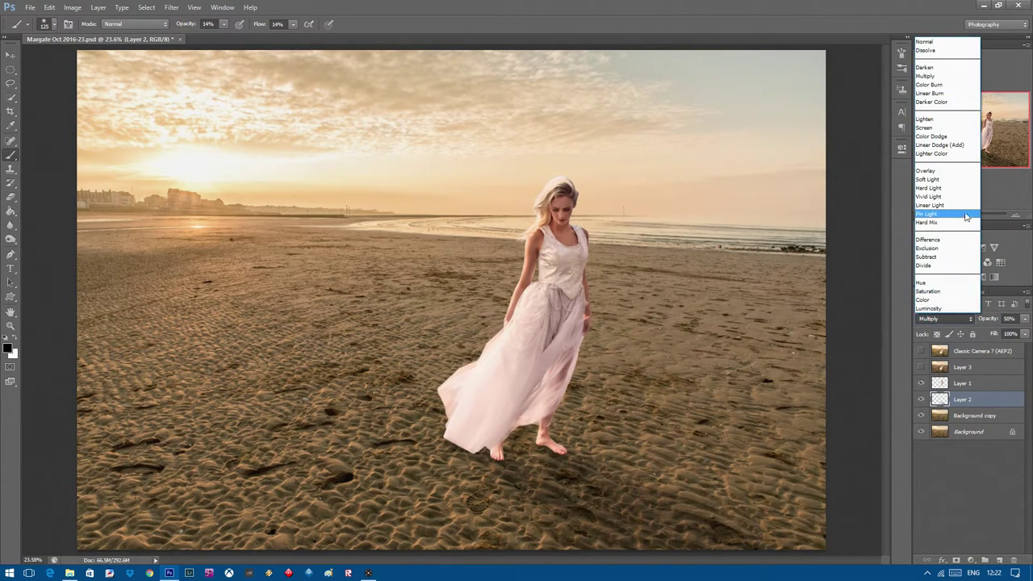
left_click(946, 175)
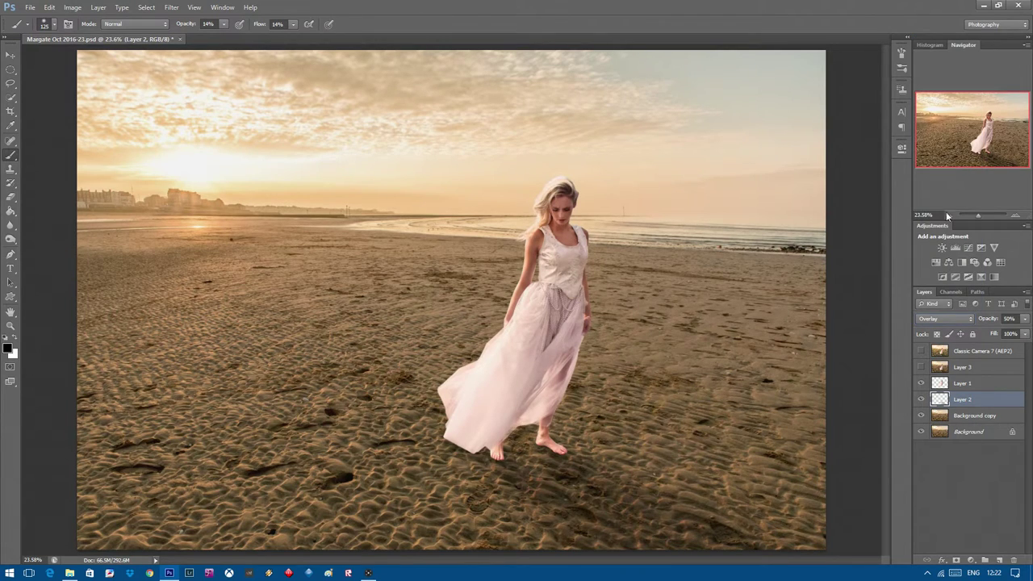
Scrub the shadow layer's opacity down to 55% and confirm it.
left_click_drag(987, 319, 1025, 320)
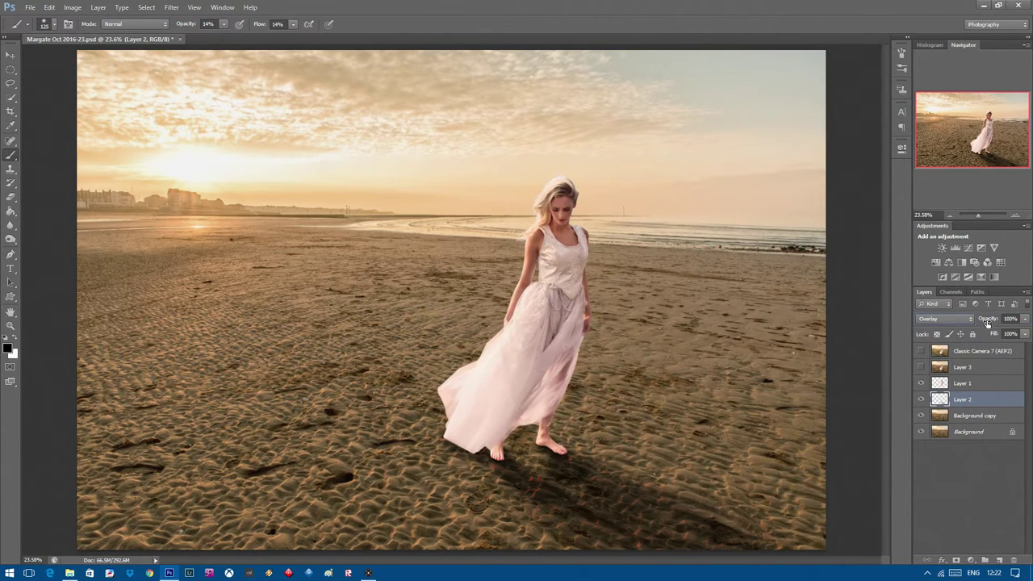
left_click_drag(992, 322, 969, 321)
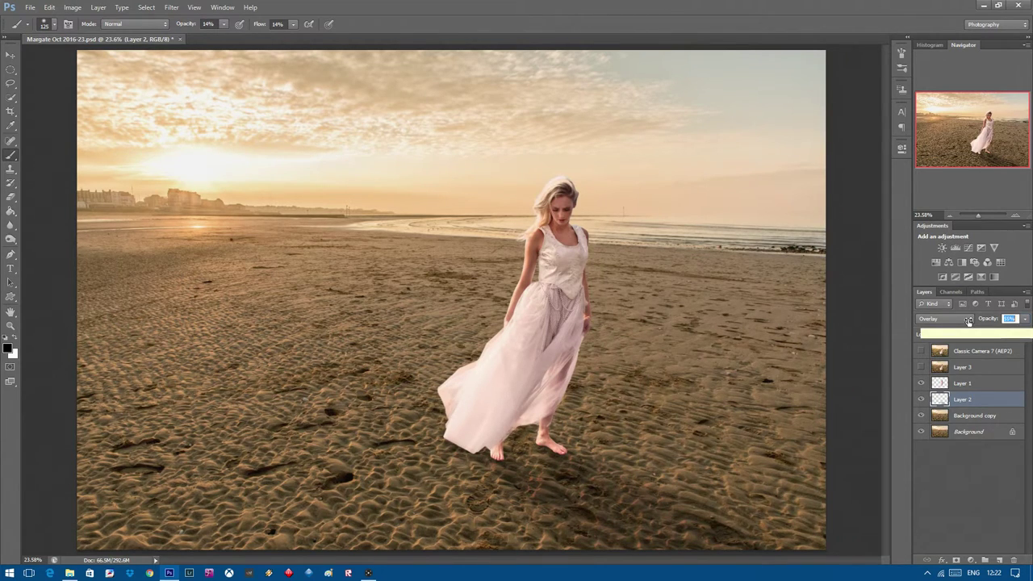
key("Return")
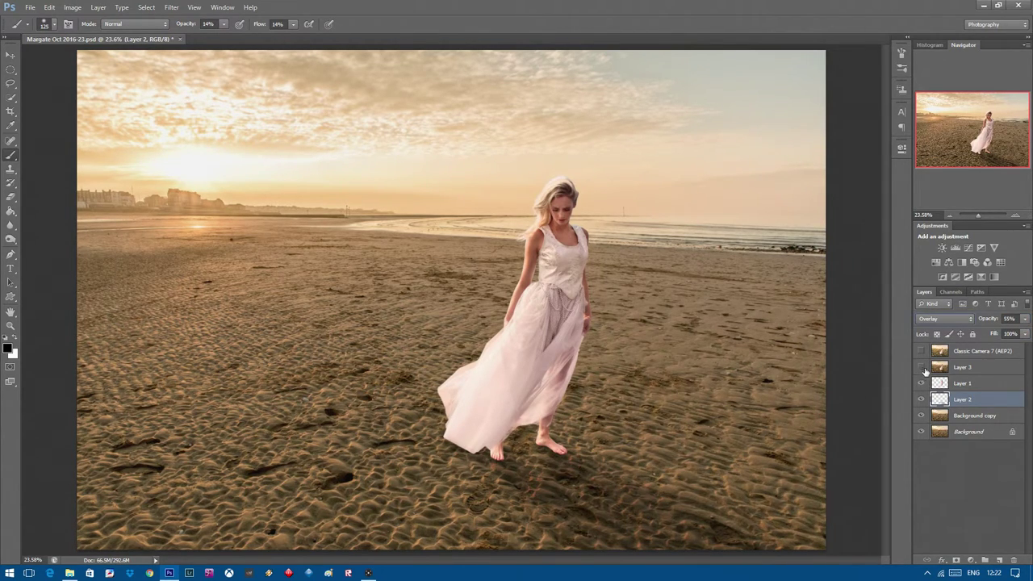
Toggle the woman and shadow layers' visibility to compare them, then reselect Layer 1.
left_click(960, 384)
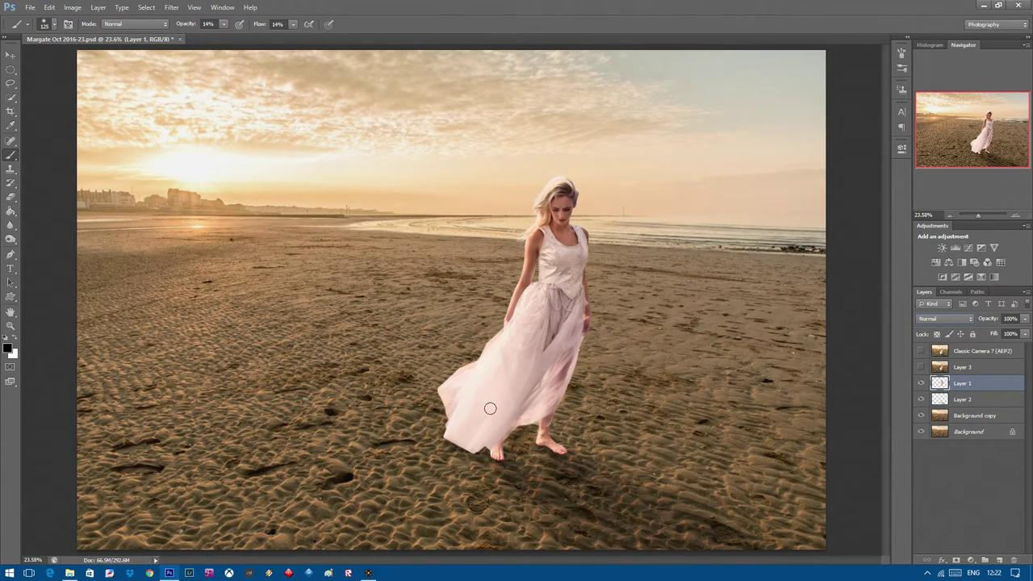
left_click(922, 384)
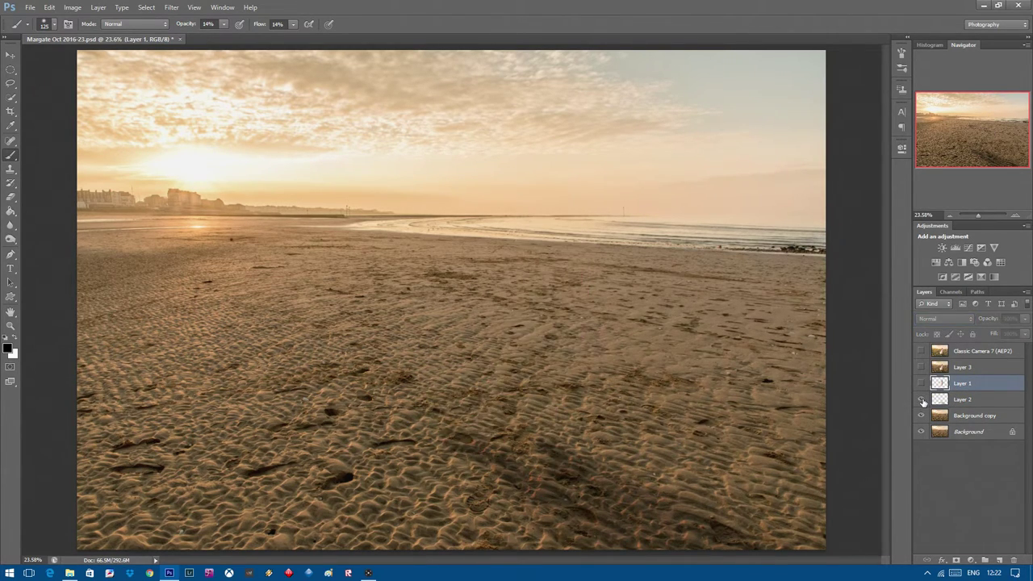
left_click(922, 400)
left_click(921, 400)
left_click(921, 384)
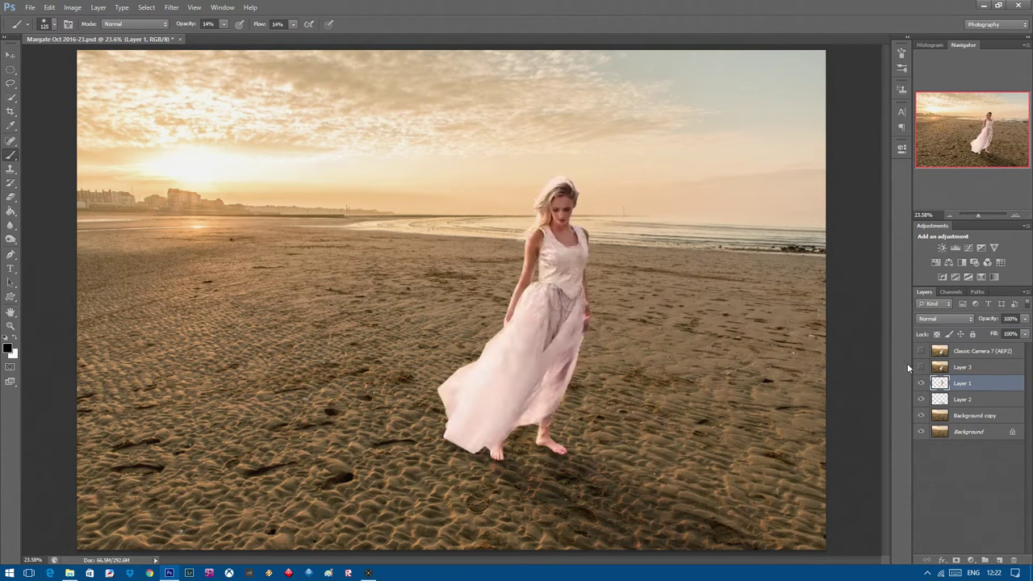
left_click(962, 369)
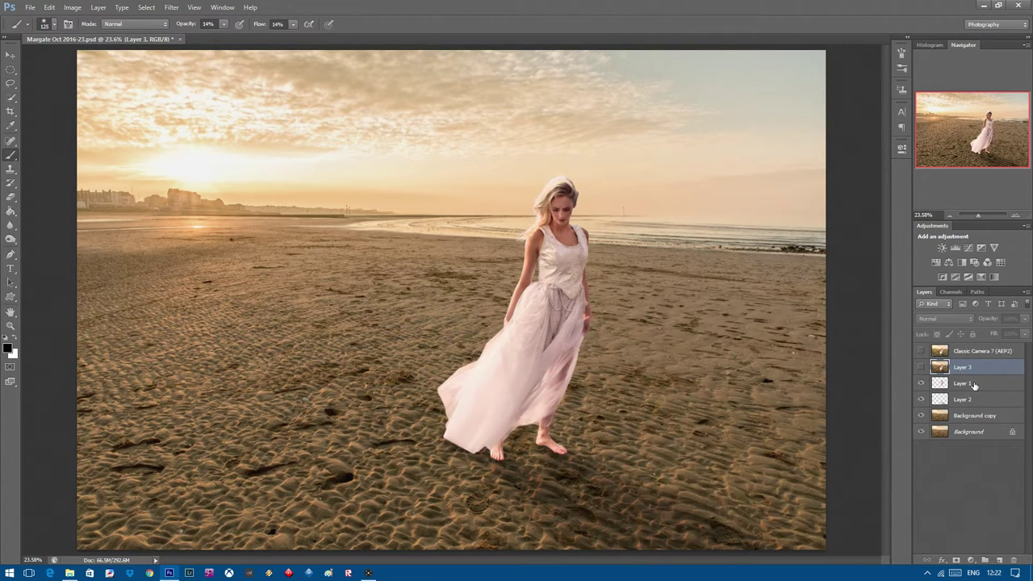
left_click(974, 385)
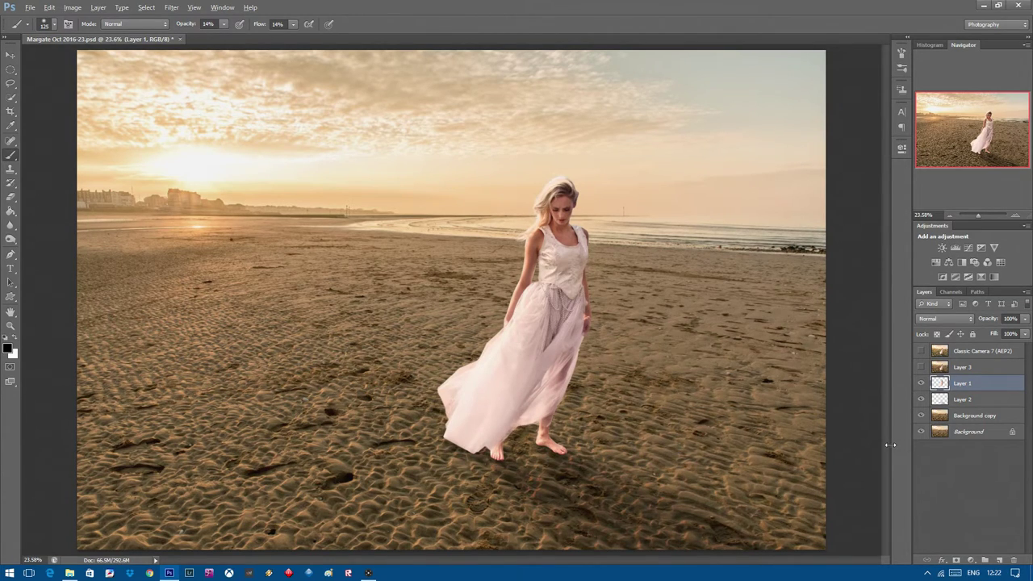
Stamp visible layers into Layer 4, delete it, then show and select Layer 3.
key("ctrl+alt+shift+e")
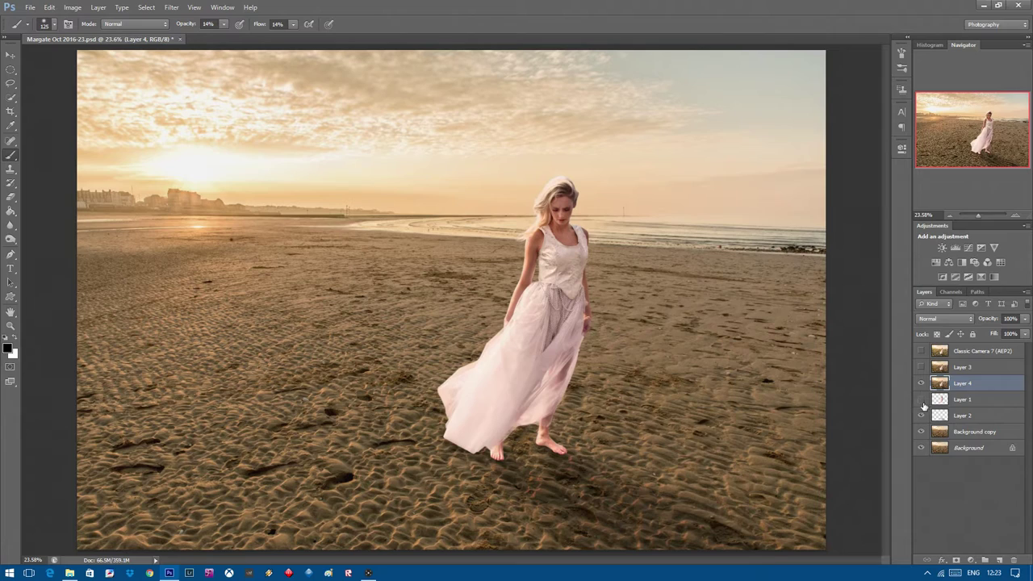
left_click_drag(924, 406, 923, 456)
left_click_drag(921, 400, 921, 451)
left_click_drag(990, 385, 1014, 559)
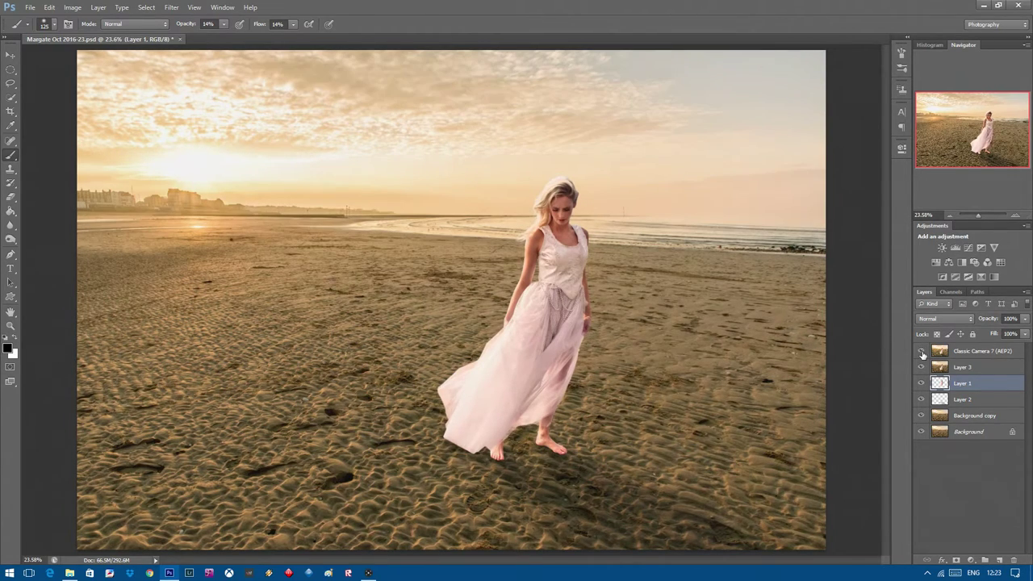
left_click(922, 352)
left_click(969, 368)
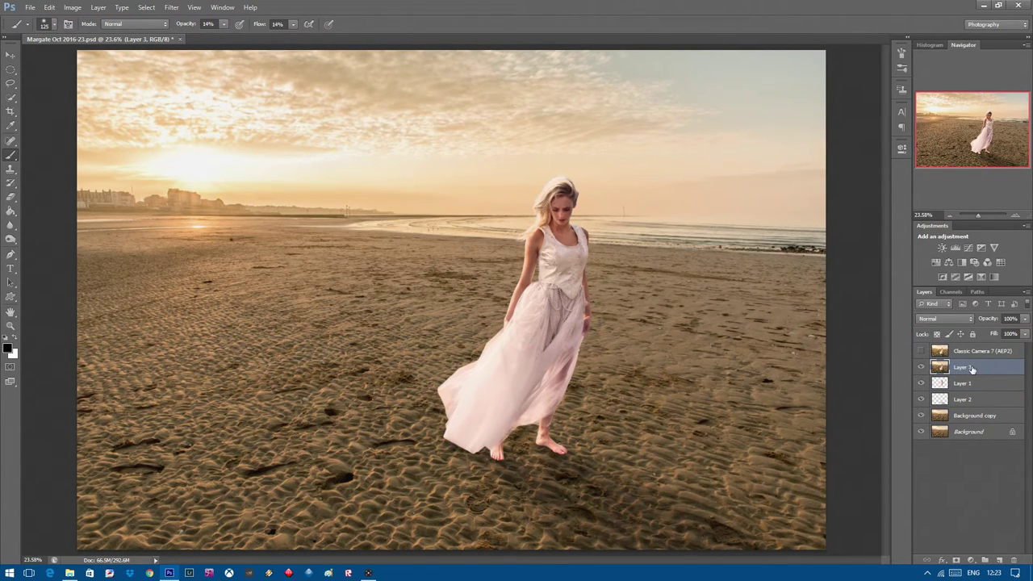
Start Filter > Nik Collection > Analog Efex Pro 2 on Layer 3.
left_click(171, 7)
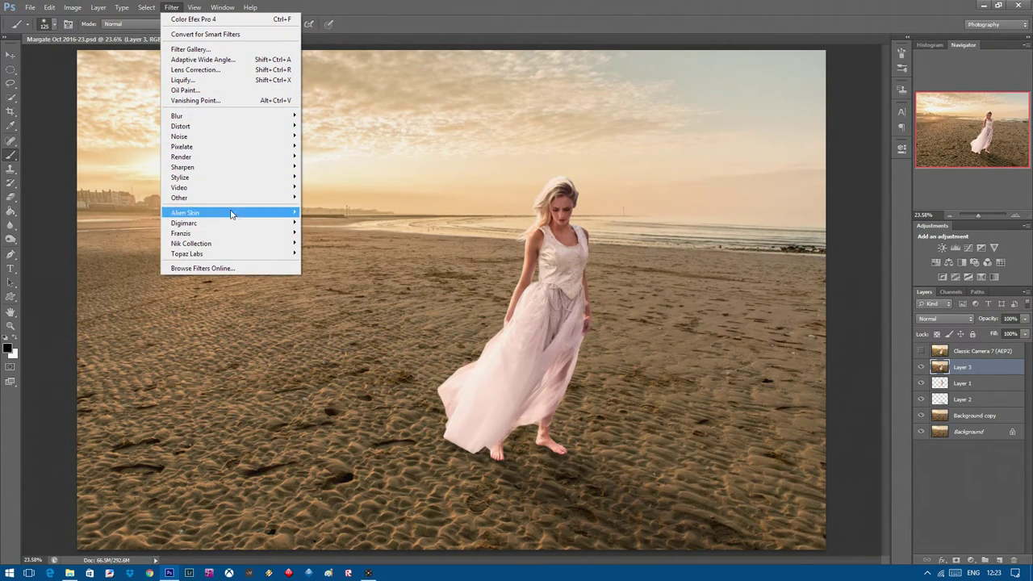
mouse_move(240, 245)
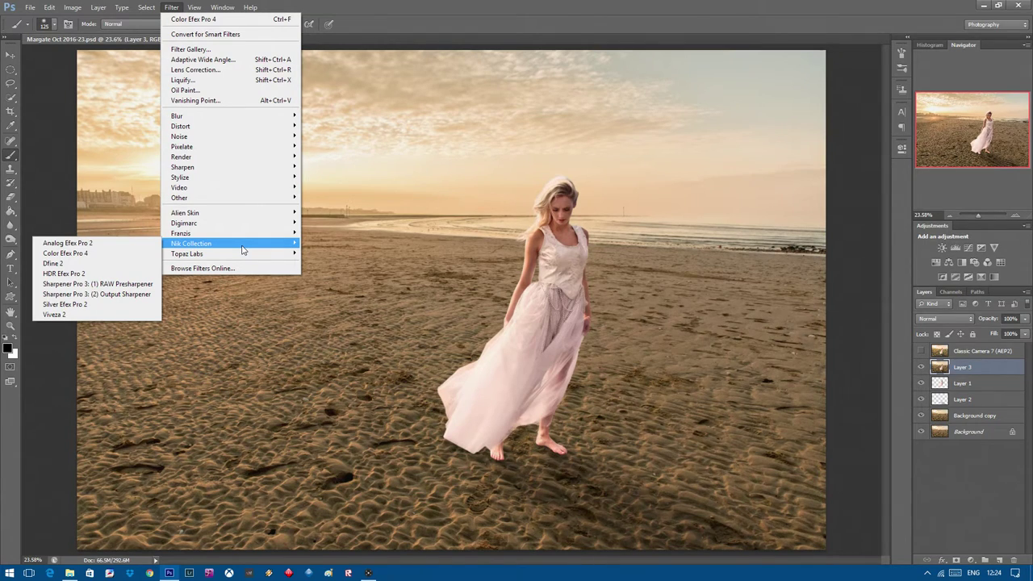
left_click(89, 246)
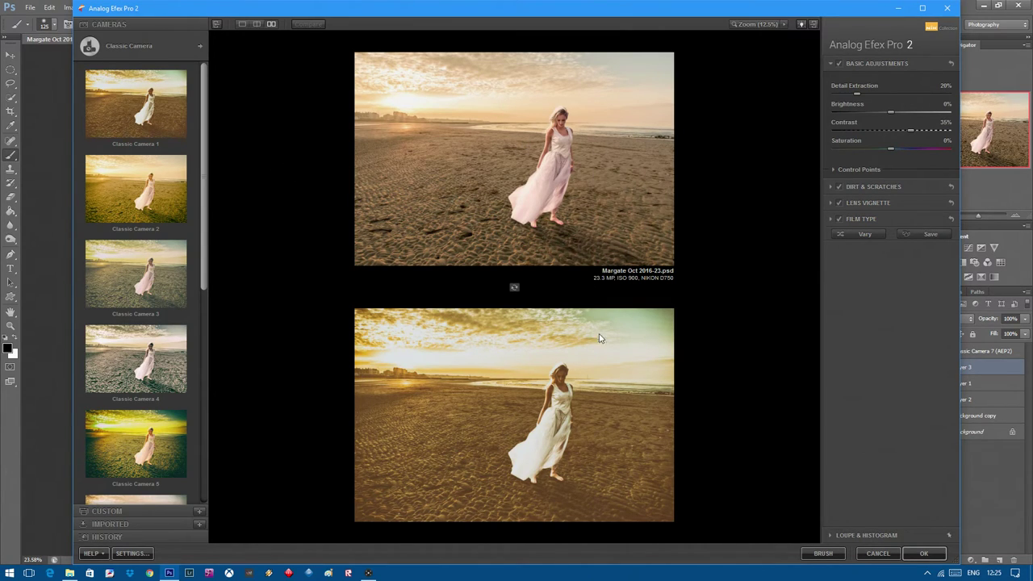
Apply the Classic Camera 1 preset and scroll further down the preset list.
left_click(163, 102)
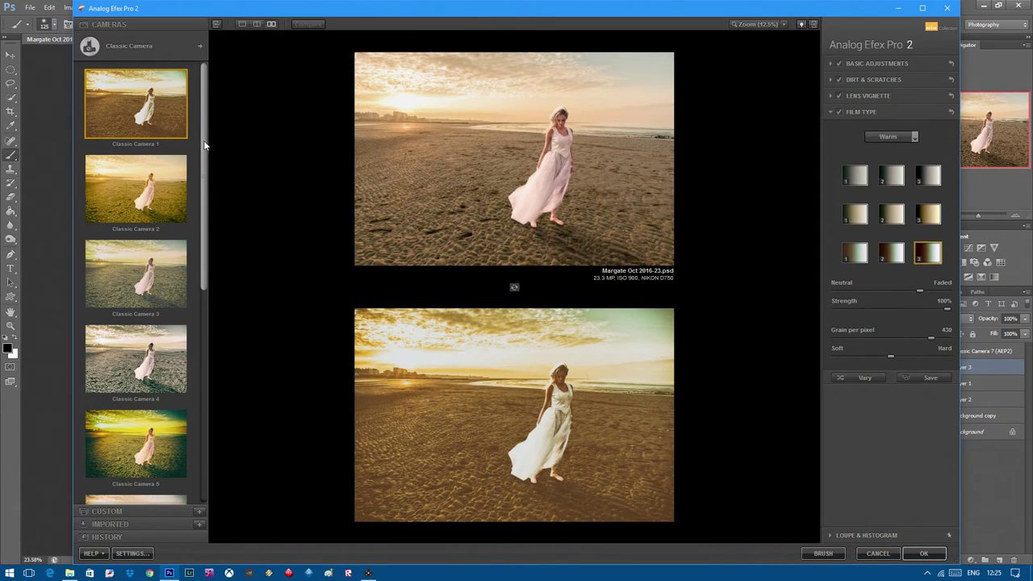
left_click_drag(204, 143, 218, 327)
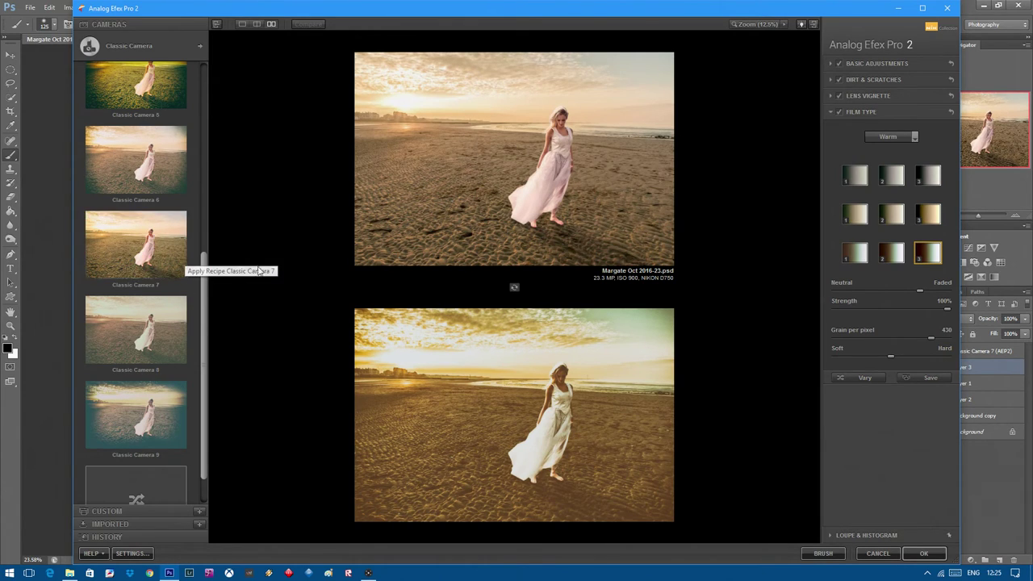
Apply Classic Camera 7, push the film type toward Faded and lower its strength.
left_click(134, 250)
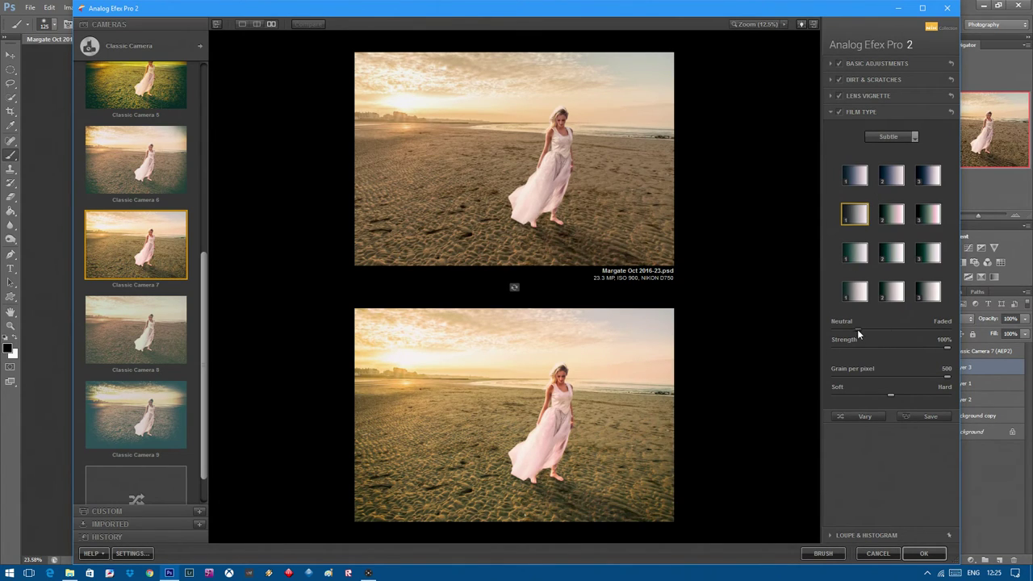
left_click_drag(857, 330, 894, 331)
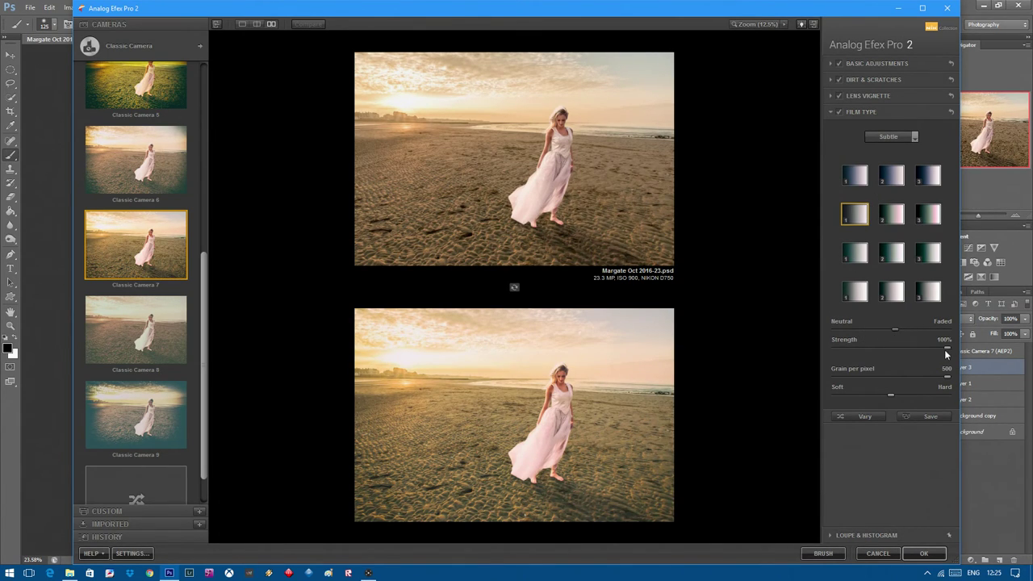
left_click_drag(945, 354, 892, 356)
Compare several Subtle film type swatches, including the green-tinted ones.
left_click(892, 216)
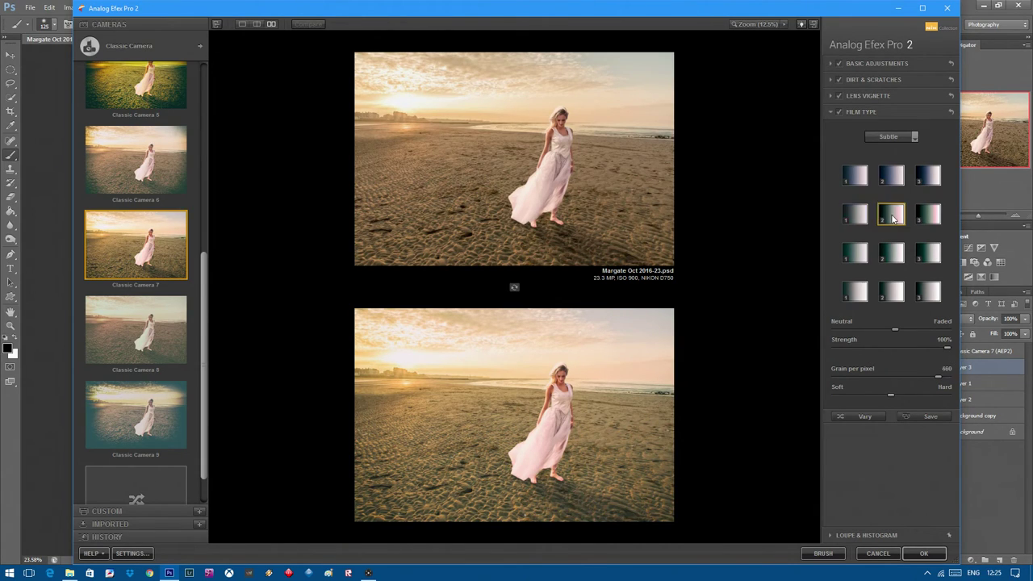
left_click(851, 179)
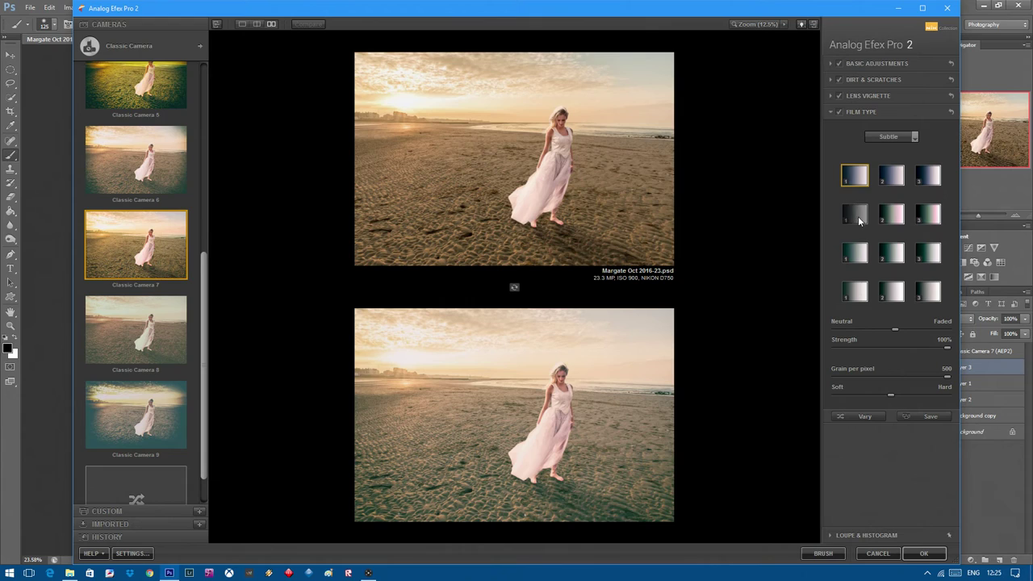
left_click(892, 253)
left_click(929, 252)
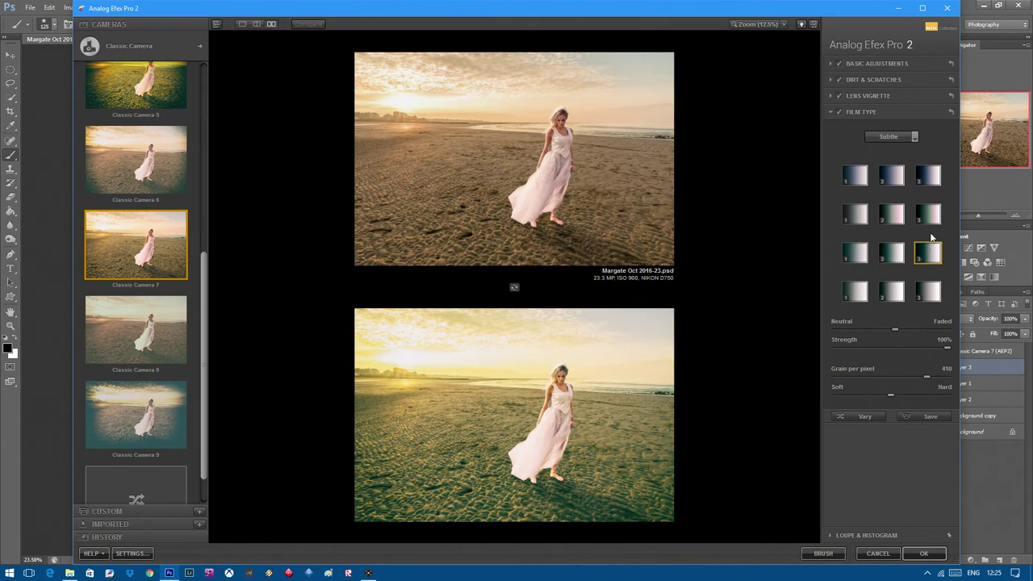
left_click(928, 214)
left_click(855, 292)
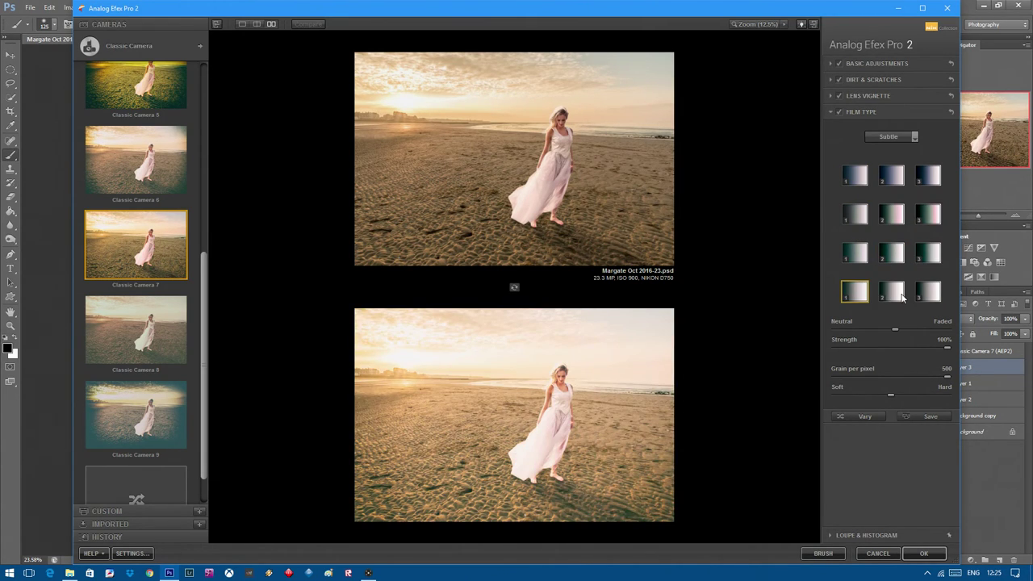
left_click(902, 298)
left_click(857, 295)
Cancel the filter, show and select the Classic Camera 7 (AEP2) layer, and hide panels.
left_click(878, 554)
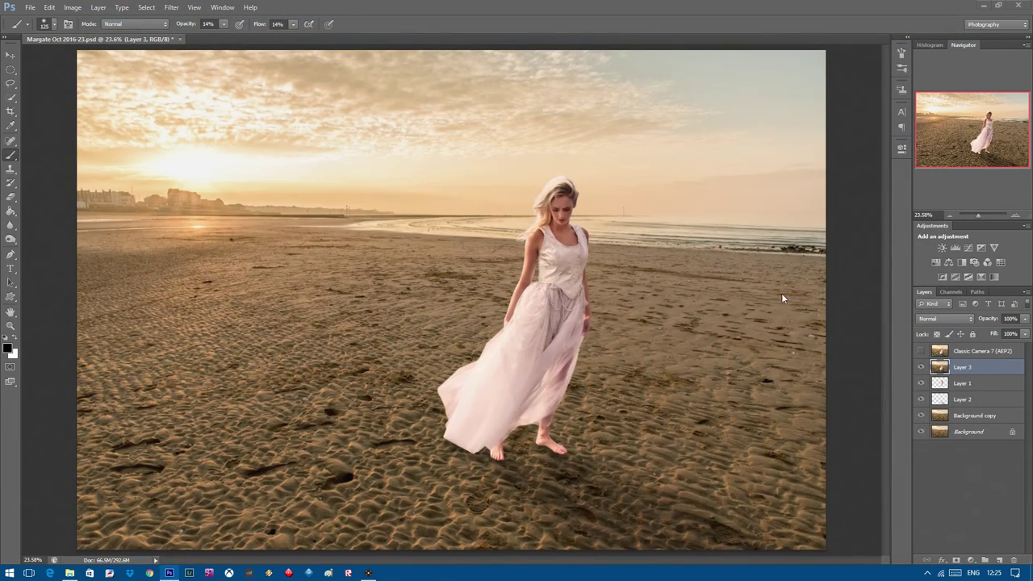
left_click(921, 350)
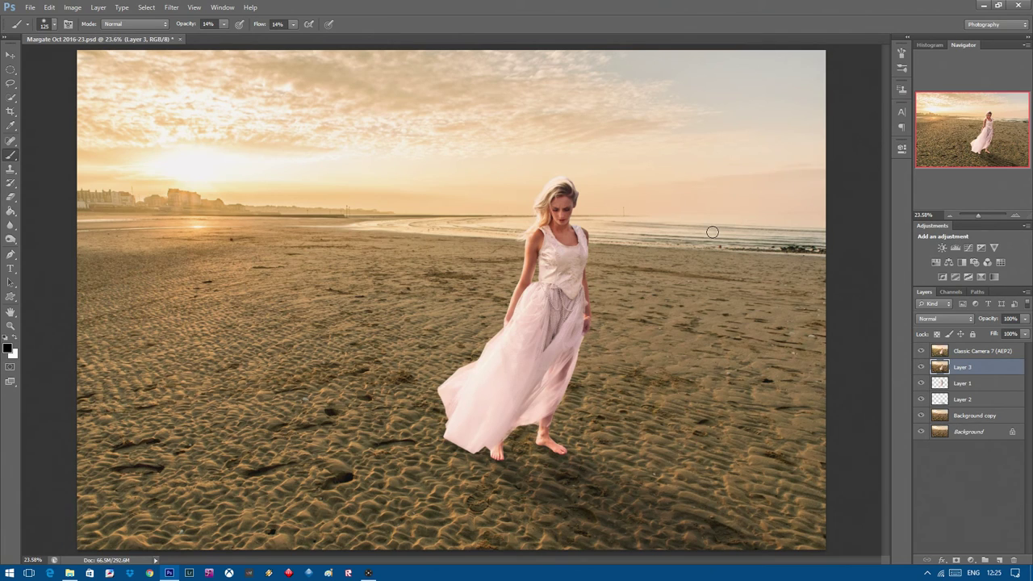
left_click(965, 351)
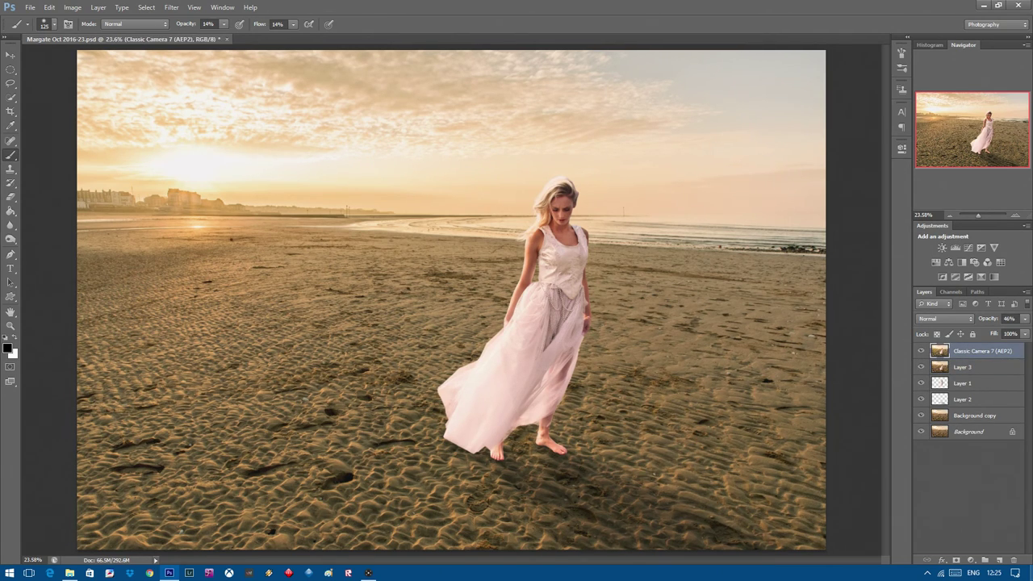
key("Tab")
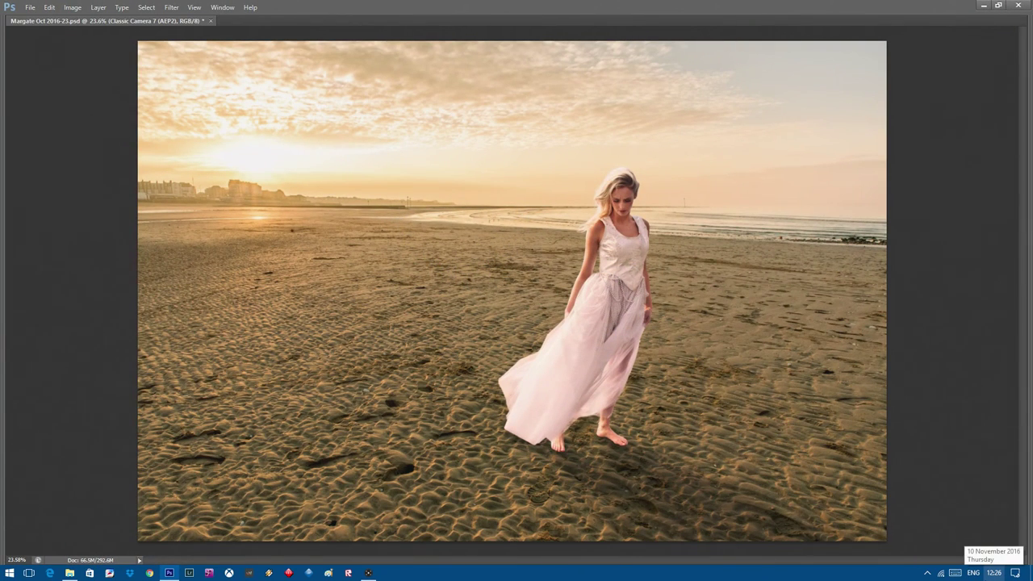